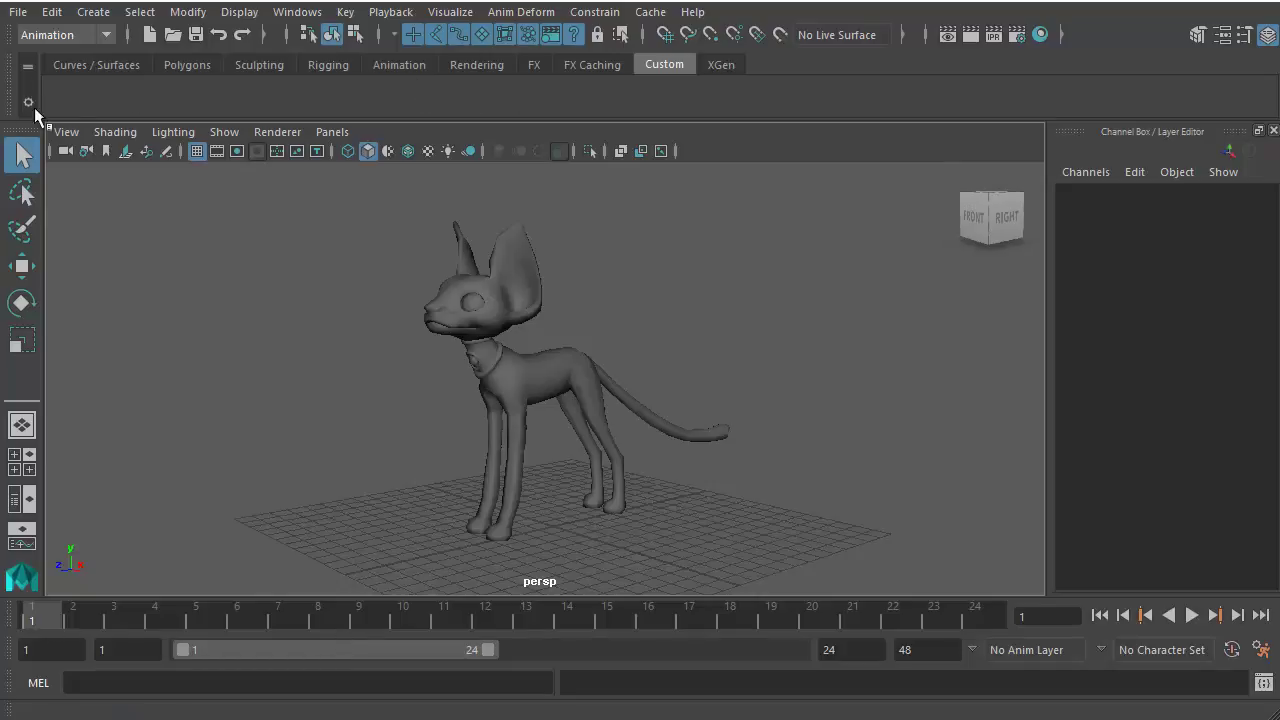
Step: Hide the shelf, the range slider and the time slider from the interface
right_click(13, 92)
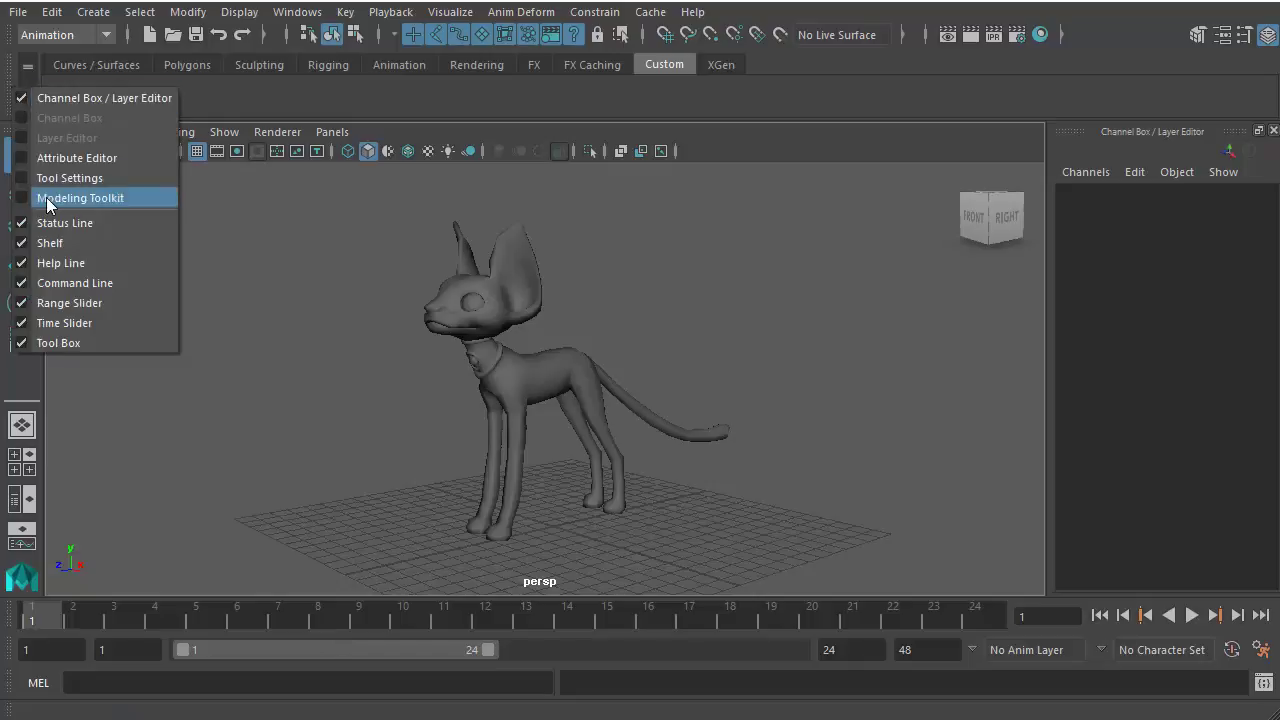
left_click(53, 243)
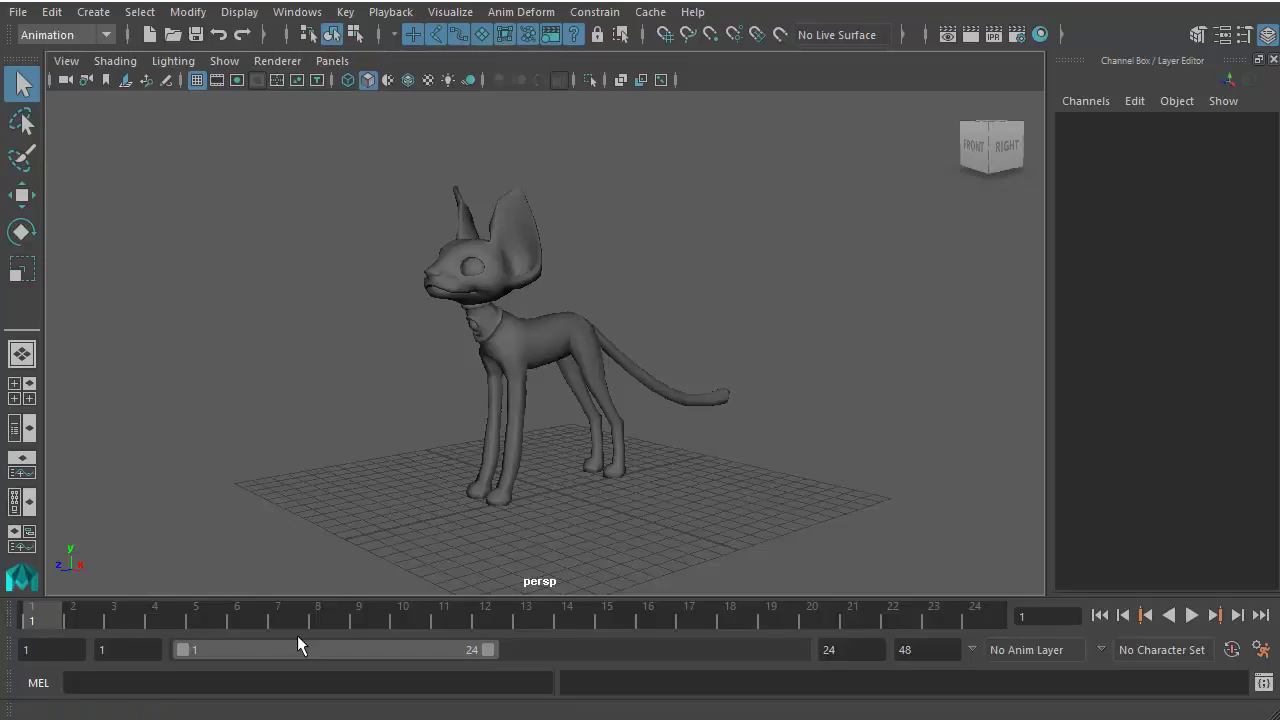
left_click(239, 12)
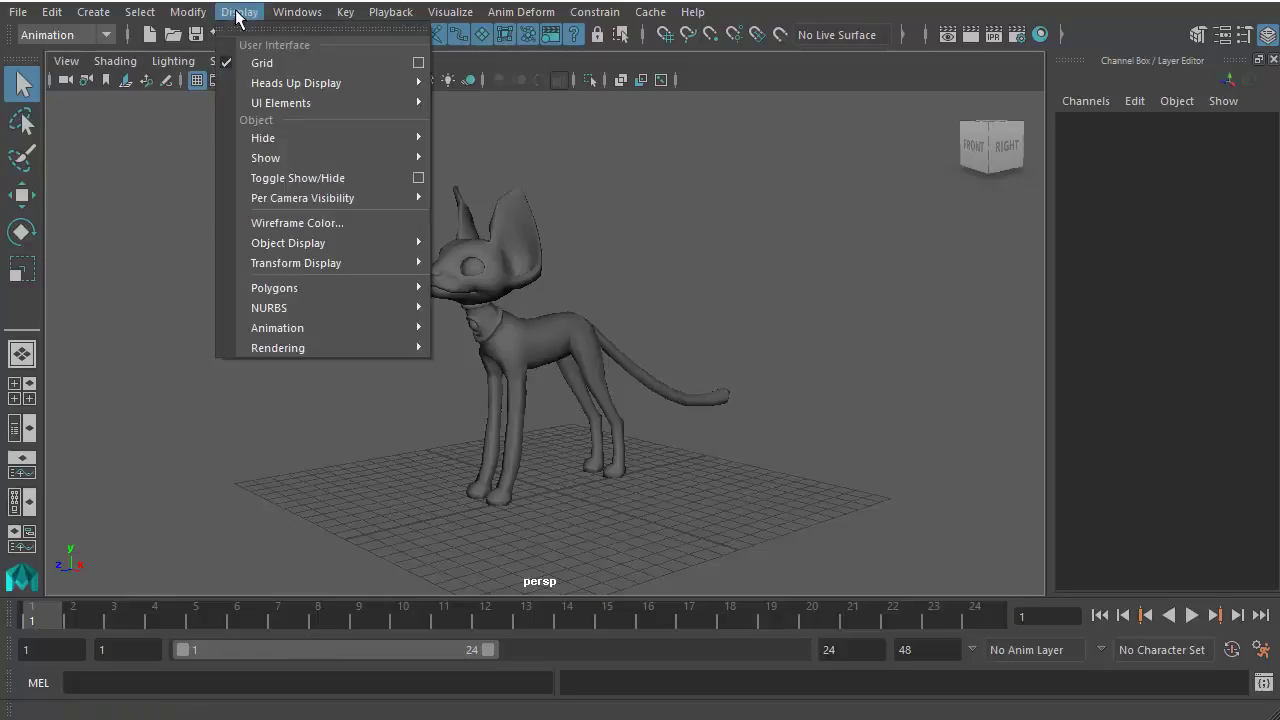
mouse_move(255, 103)
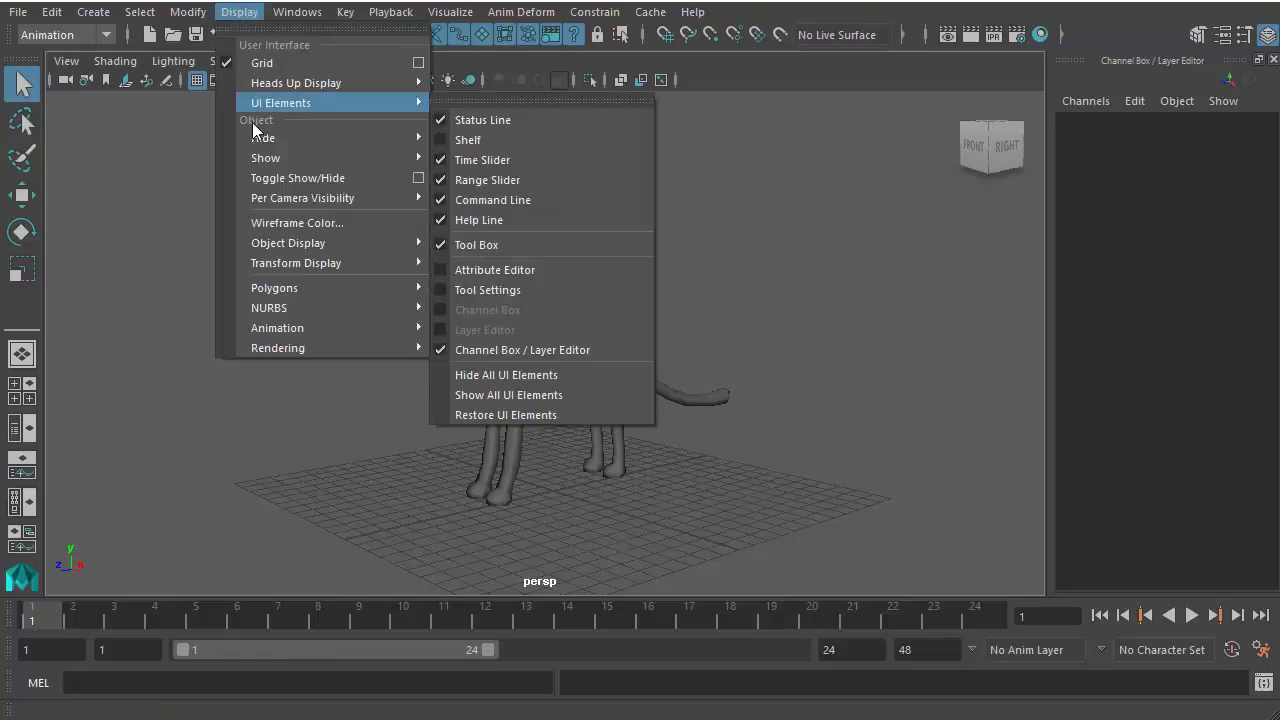
left_click(466, 100)
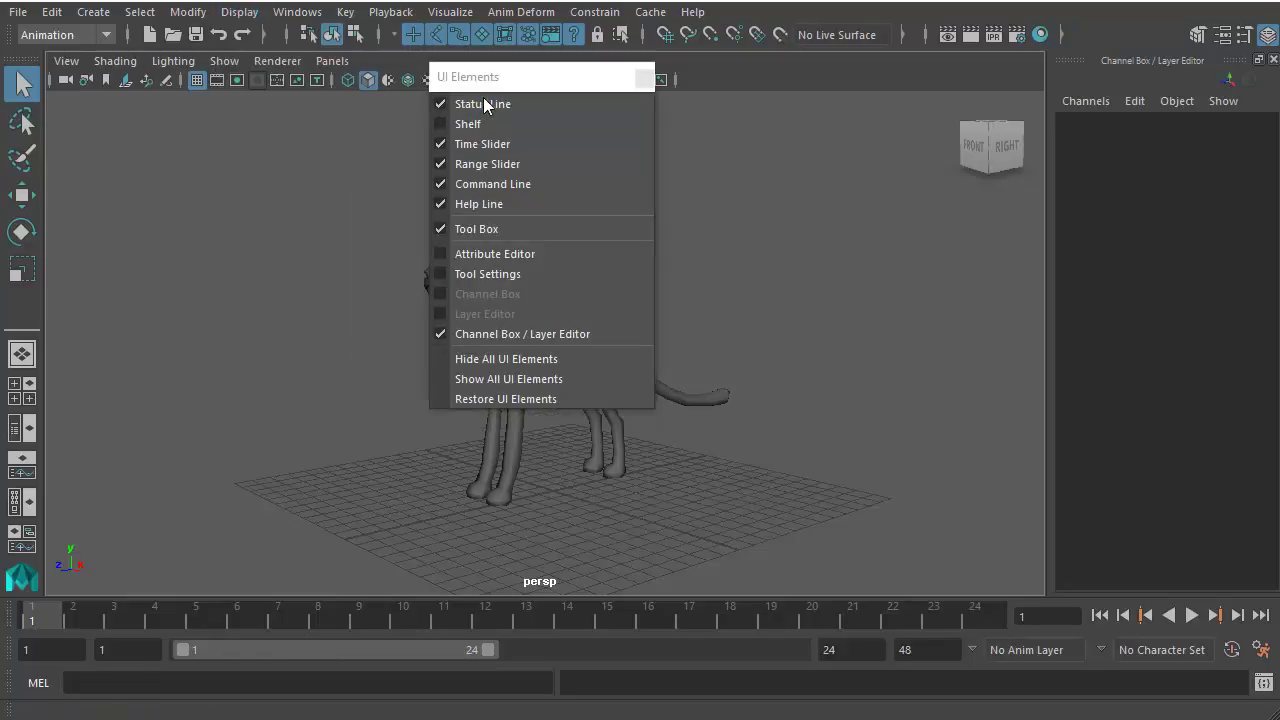
left_click(523, 164)
left_click(520, 143)
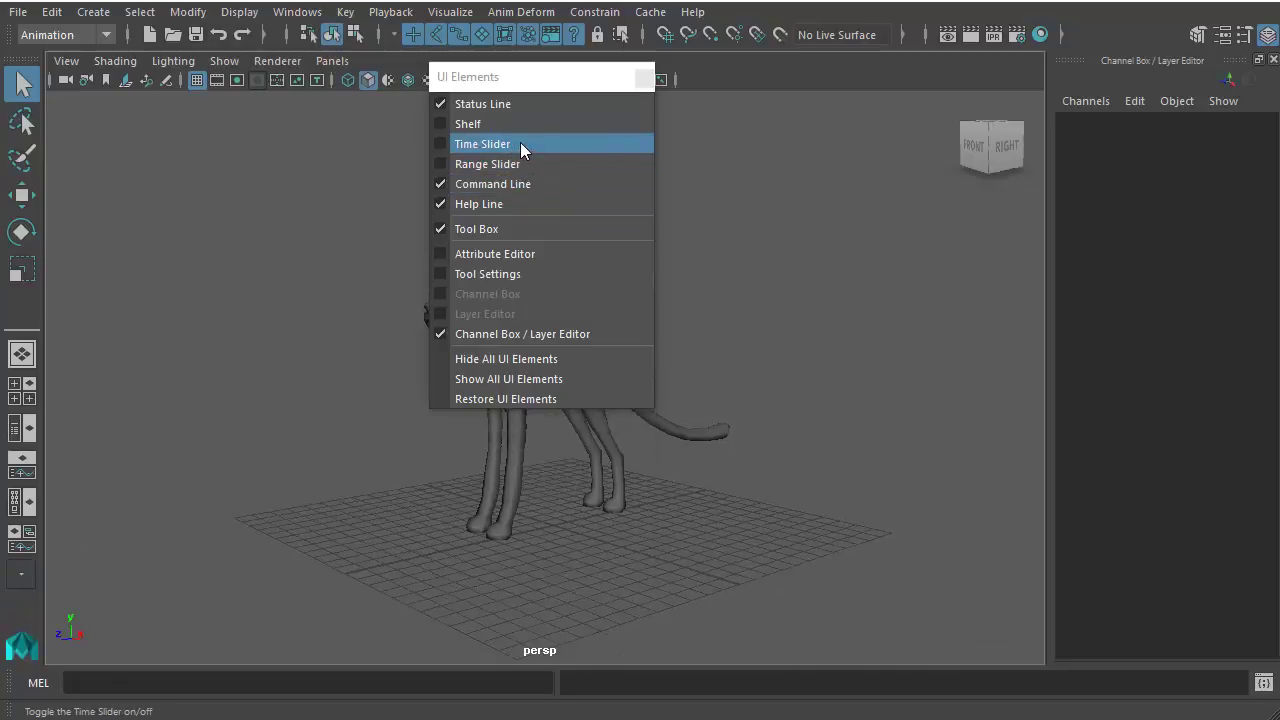
left_click(644, 77)
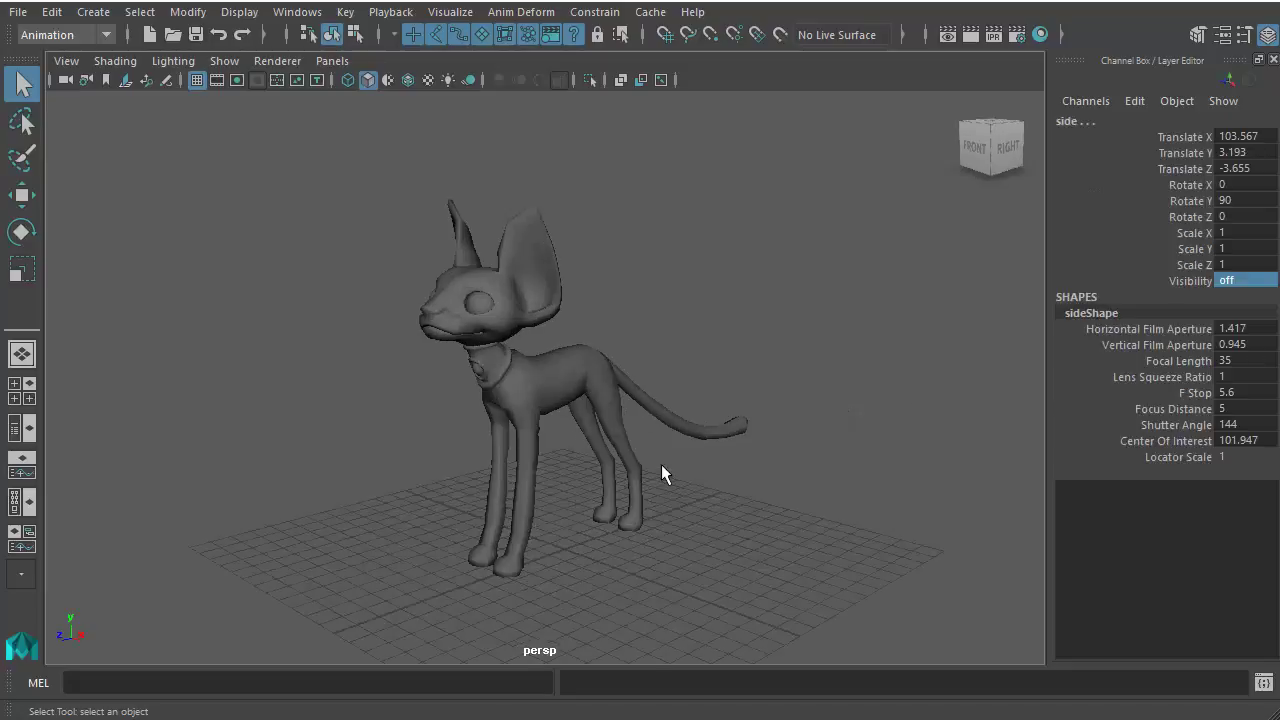
Step: Orbit, zoom and pan the perspective view to examine the whole cat model
key("alt")
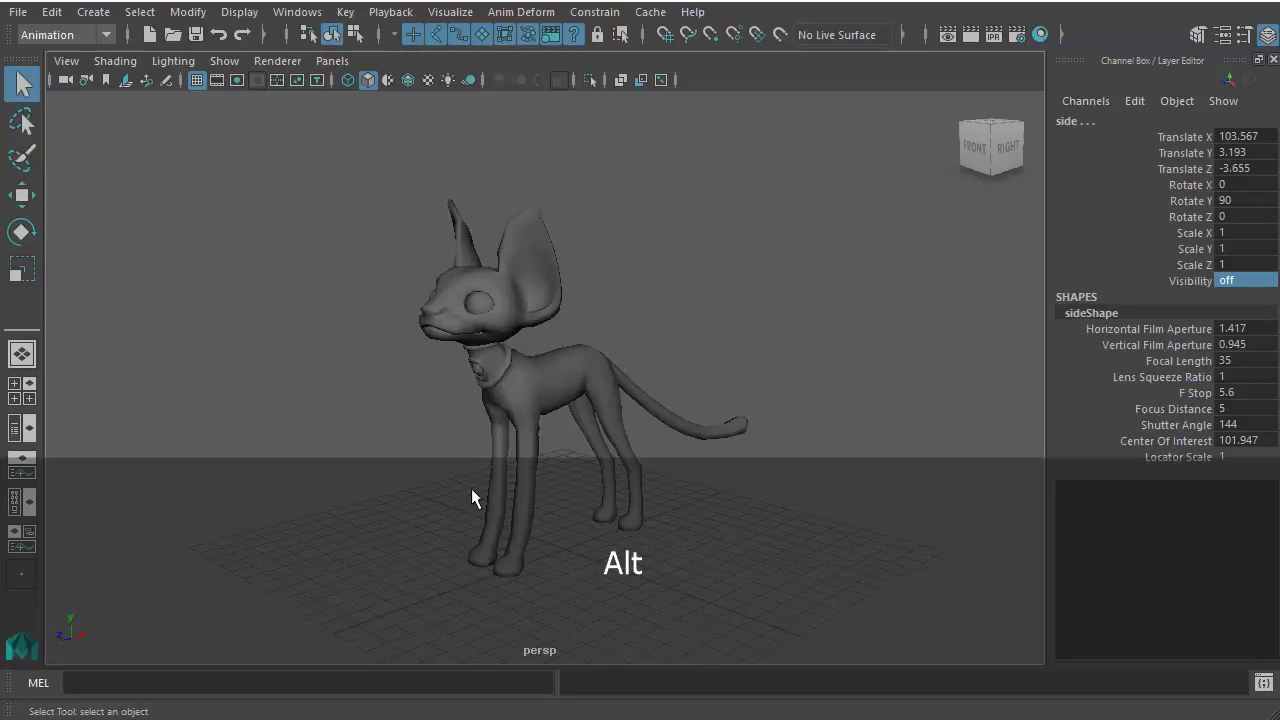
left_click_drag(469, 488, 766, 481, "alt")
left_click_drag(566, 480, 772, 347, "alt")
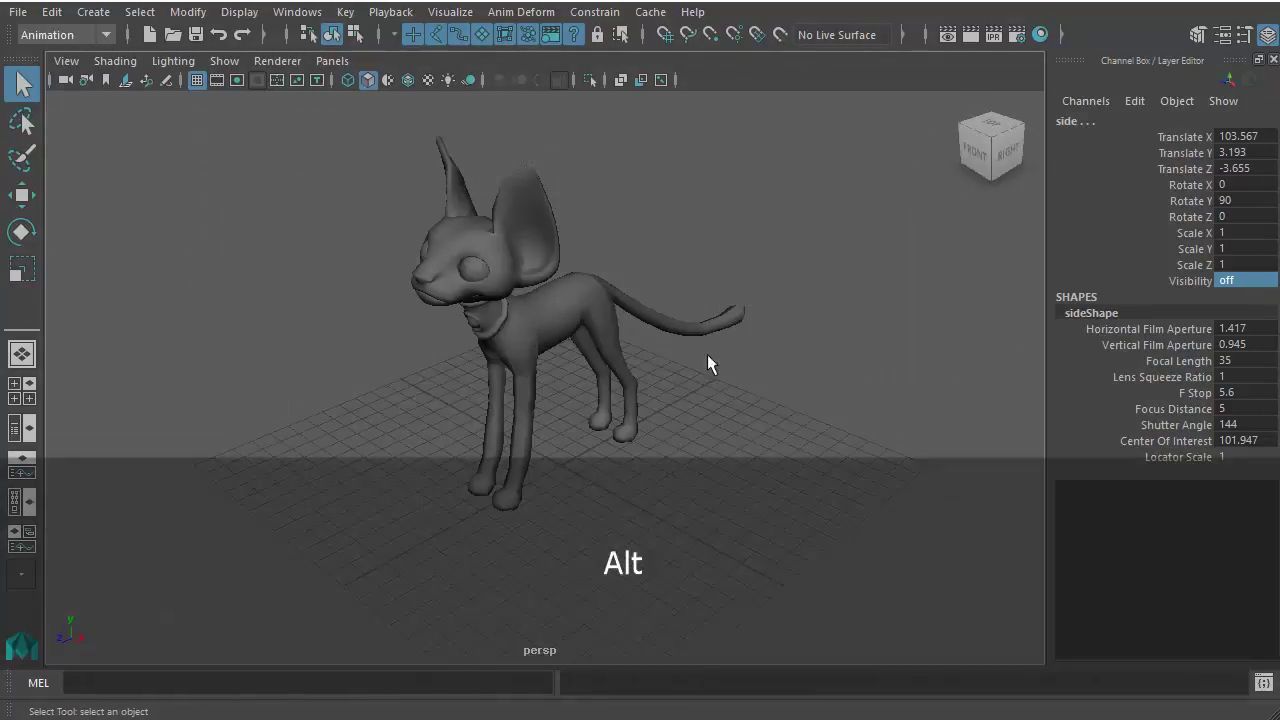
right_click_drag(491, 358, 414, 423, "alt")
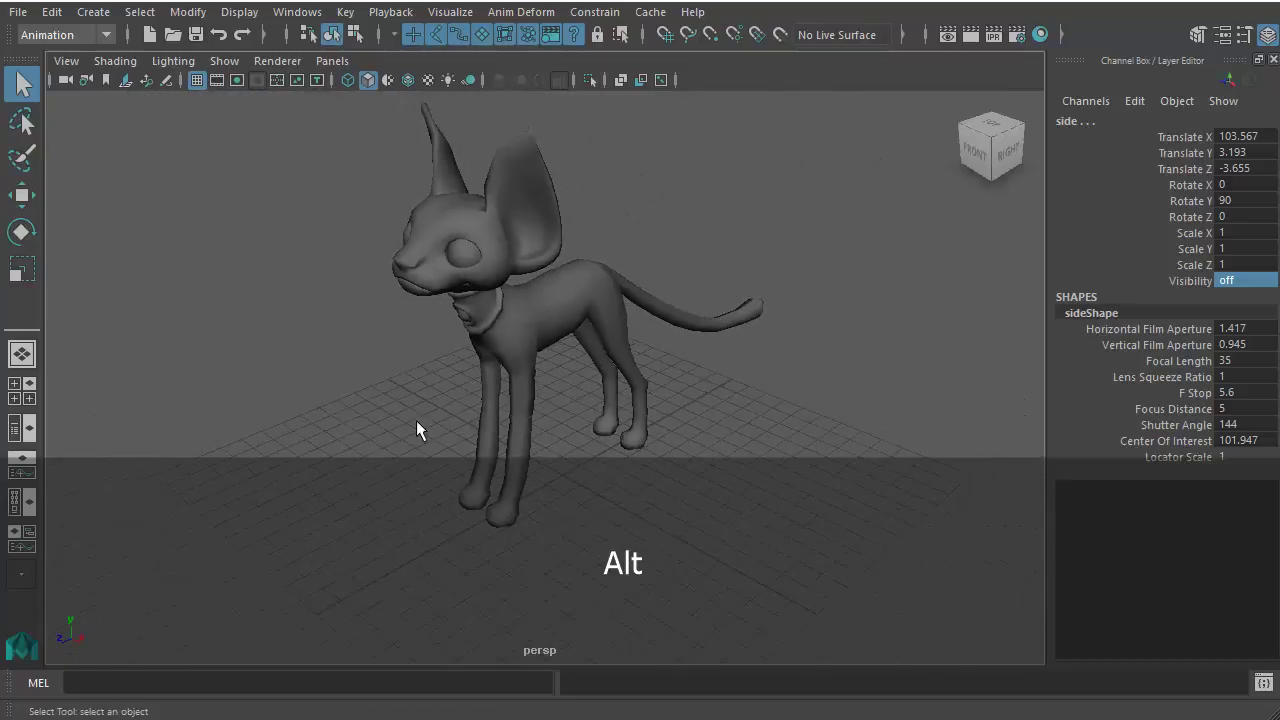
middle_click_drag(540, 389, 493, 474, "alt")
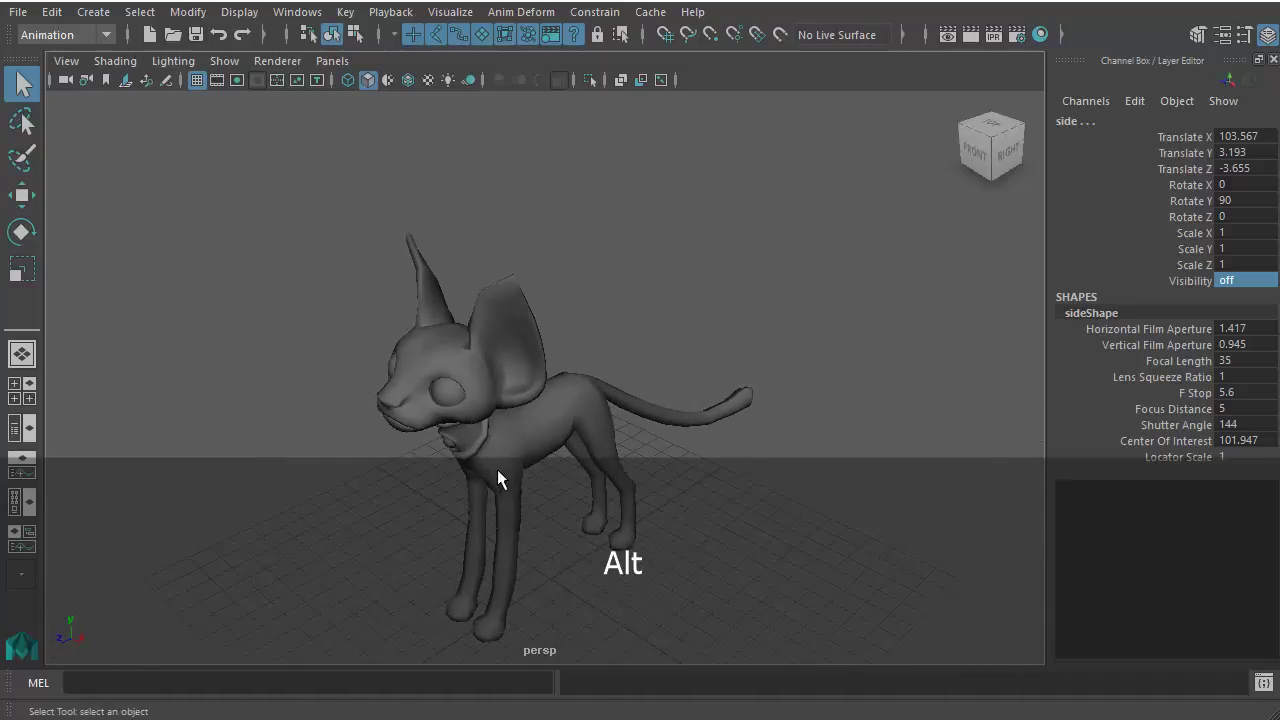
Step: Examine the cat's ear, eye and mouth at close range and bring the whole model back into view
right_click_drag(404, 400, 1020, 371, "alt")
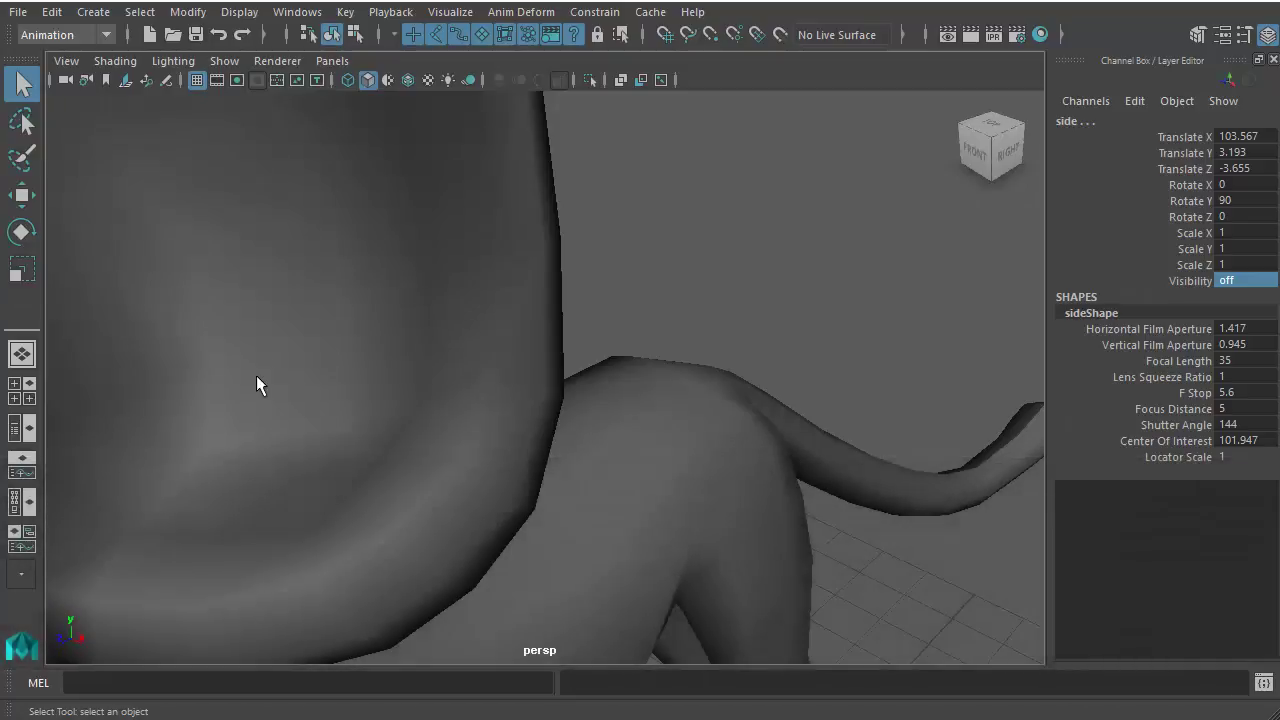
key("alt")
middle_click_drag(238, 341, 463, 323, "alt")
right_click_drag(463, 323, 634, 290, "alt")
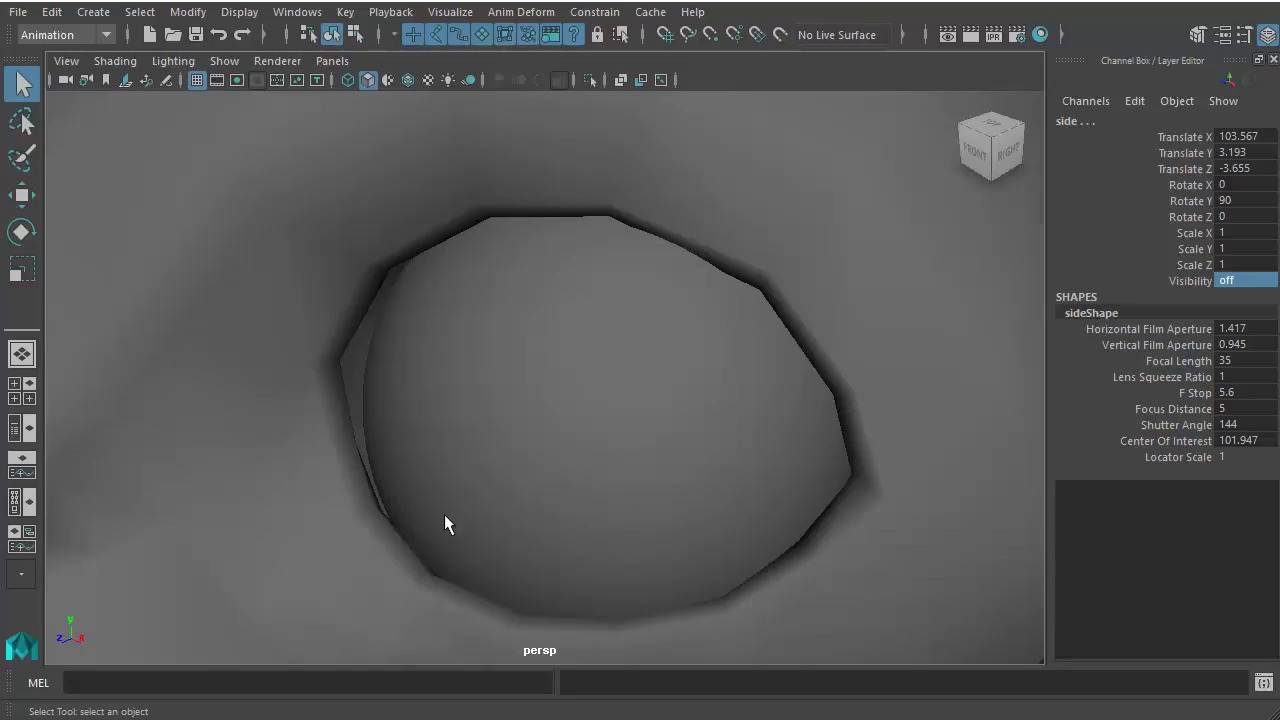
key("alt")
middle_click_drag(325, 490, 440, 437, "alt")
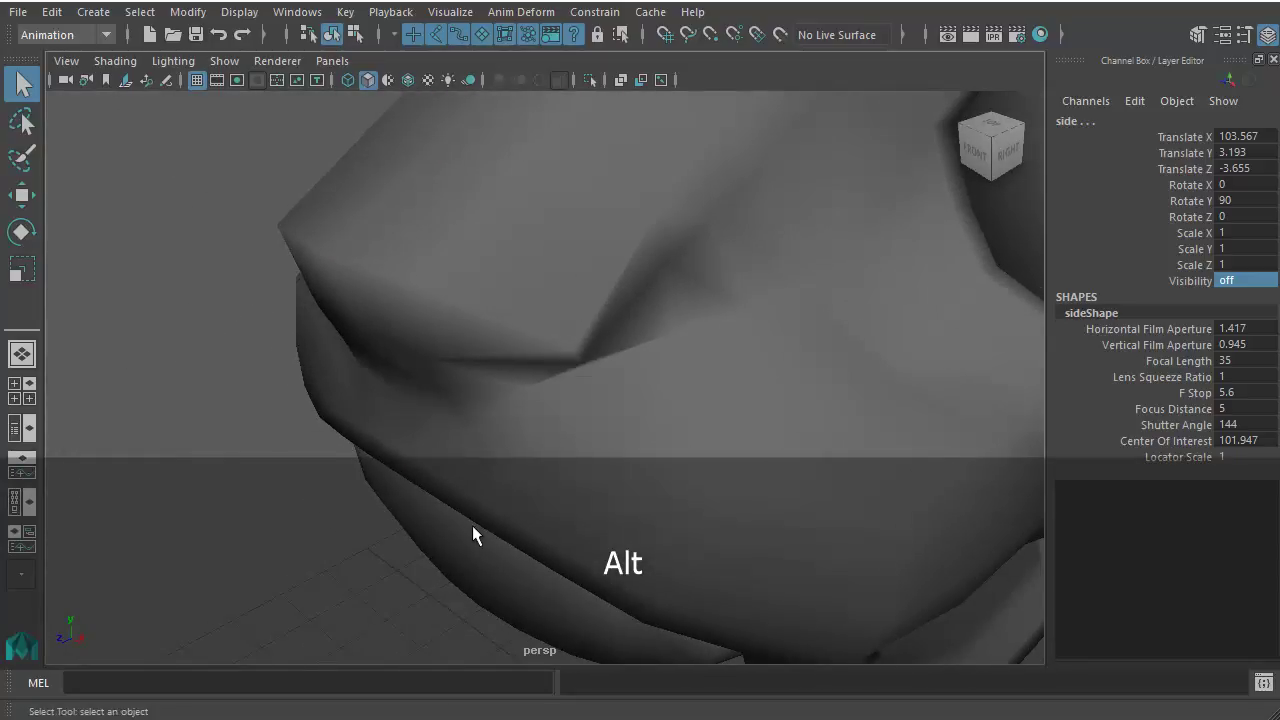
scroll(765, 430, "down", 5)
right_click_drag(791, 423, 360, 437, "alt")
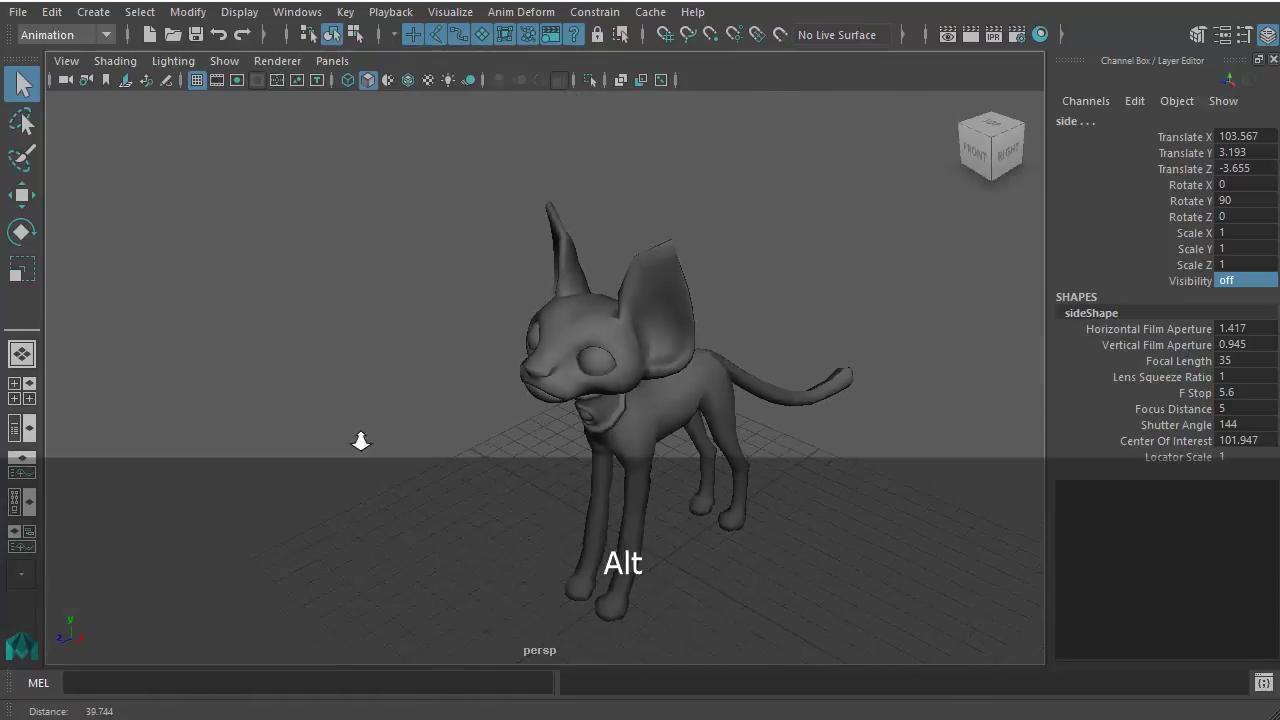
middle_click_drag(715, 445, 489, 457, "alt")
mouse_move(489, 457)
left_mouse_down("alt")
mouse_move(508, 436)
mouse_move(487, 447)
left_mouse_up("alt")
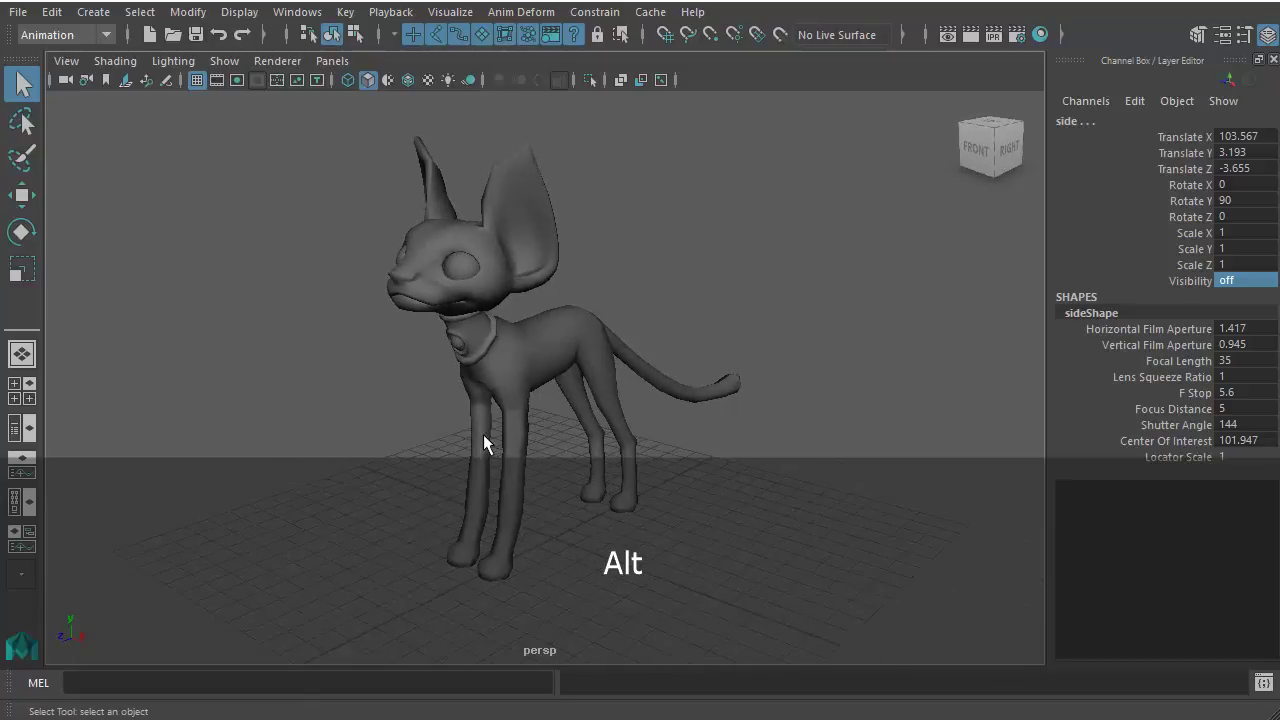
Step: Zoom in very close on the cat's surface and frame the entire scene in the perspective view again
right_click_drag(380, 380, 1207, 400, "alt")
right_click_drag(914, 400, 833, 537, "alt")
middle_click_drag(833, 537, 819, 510, "alt")
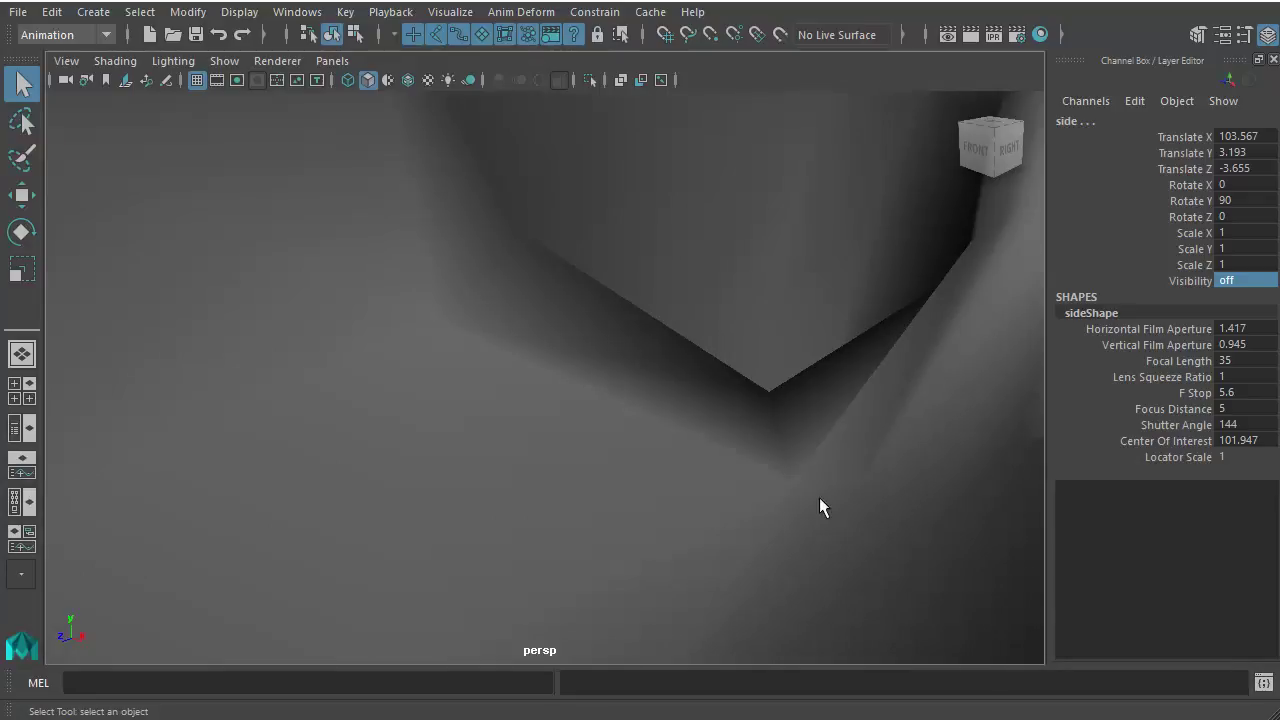
key("a")
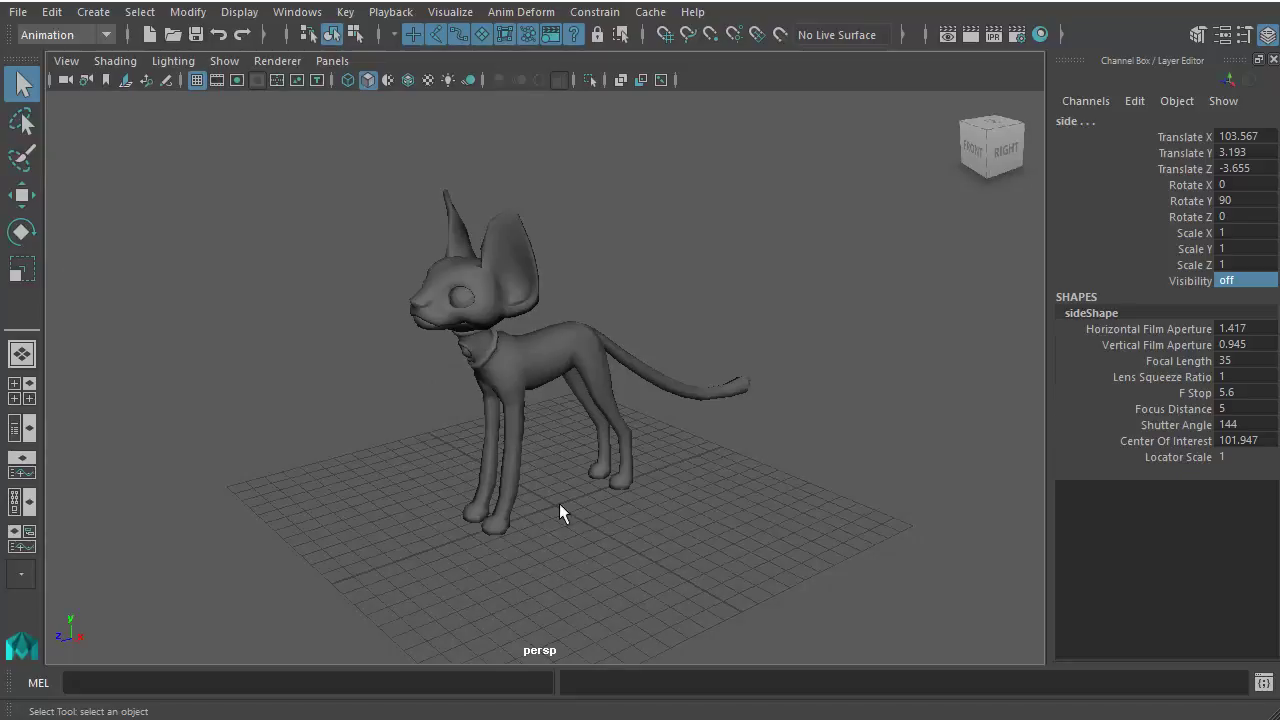
Step: Show all four views, zoom out the top view and return to the full-size perspective view
key("space")
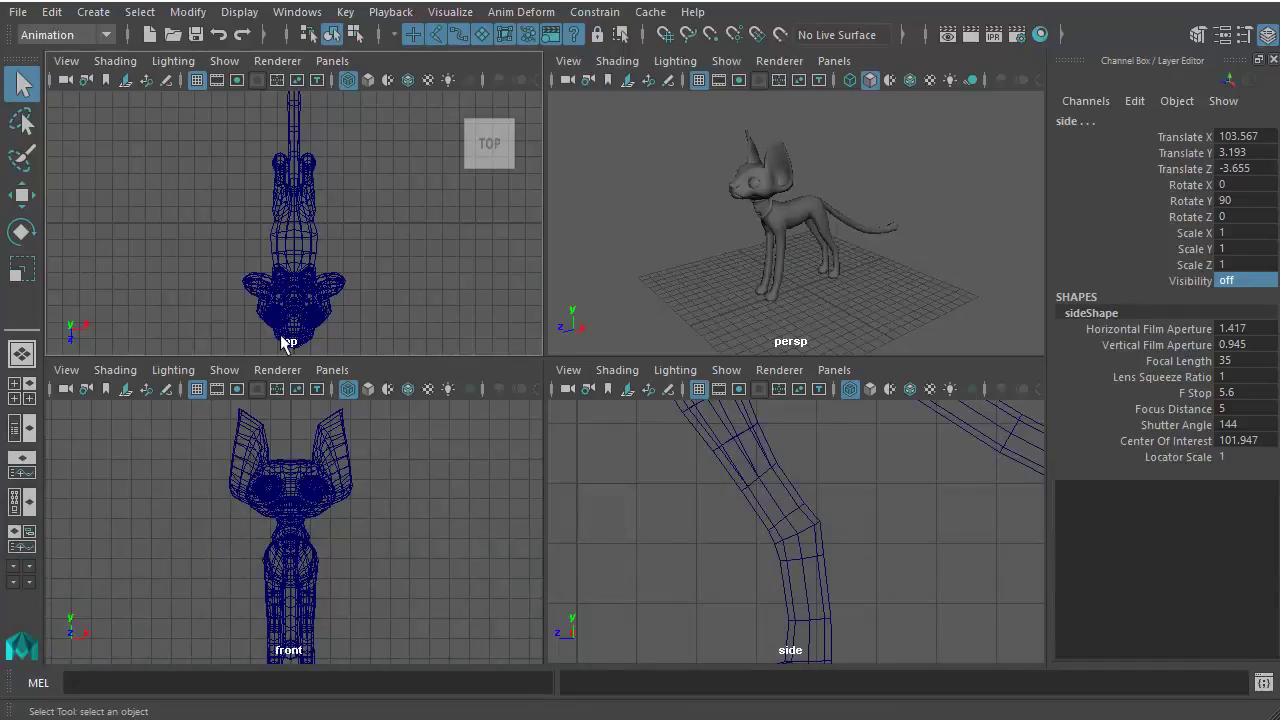
scroll(364, 280, "down", 2)
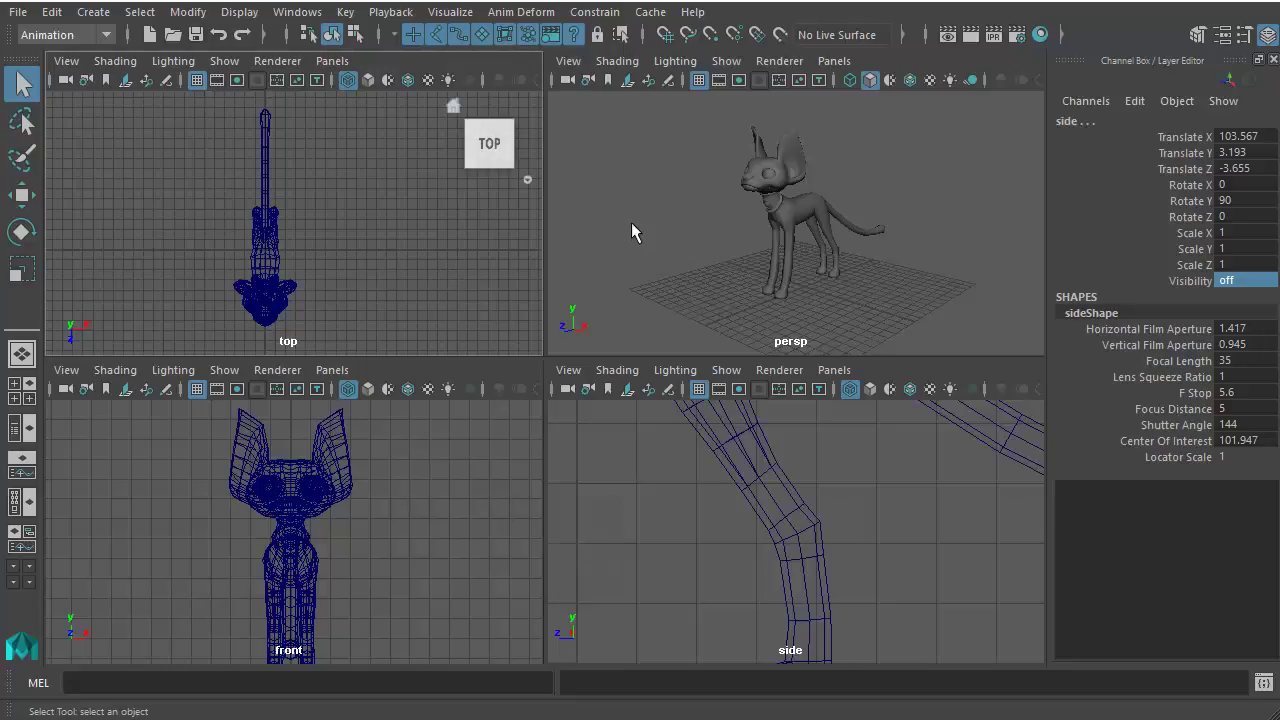
key("space")
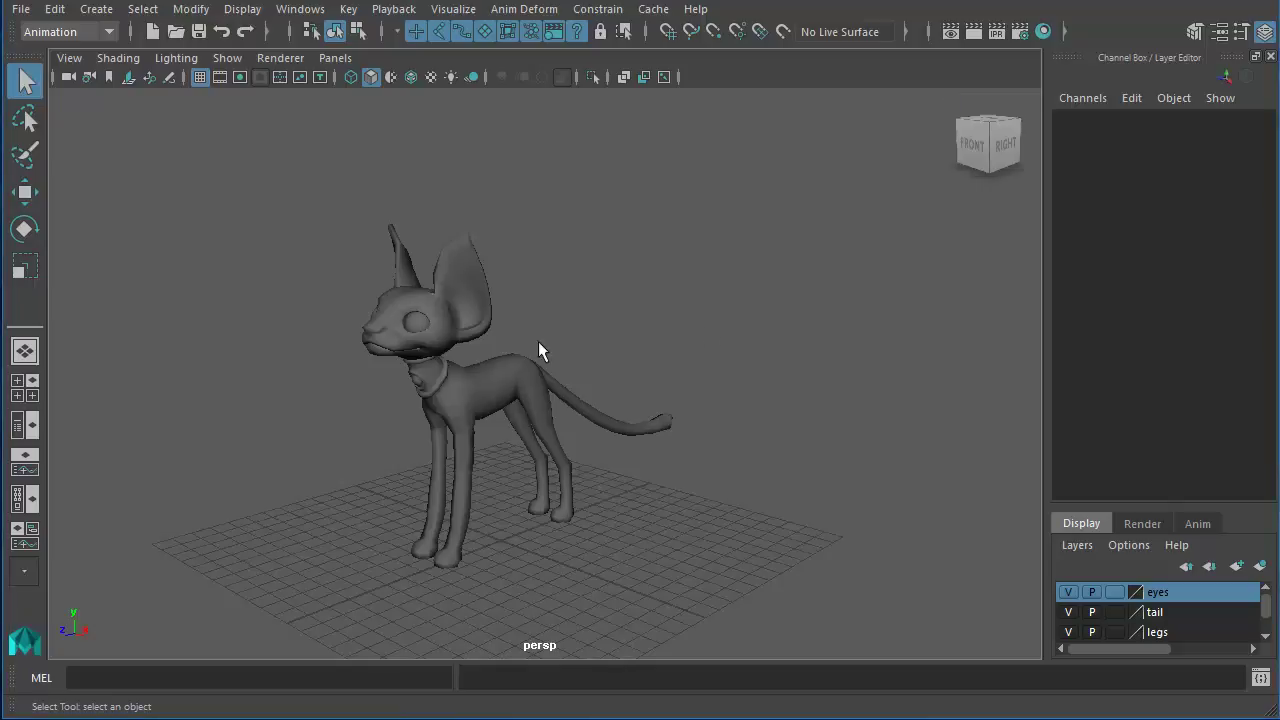
Step: Select the cat's eye sphere, alternate between framing it and the whole scene, and clear the selection
left_click(421, 326)
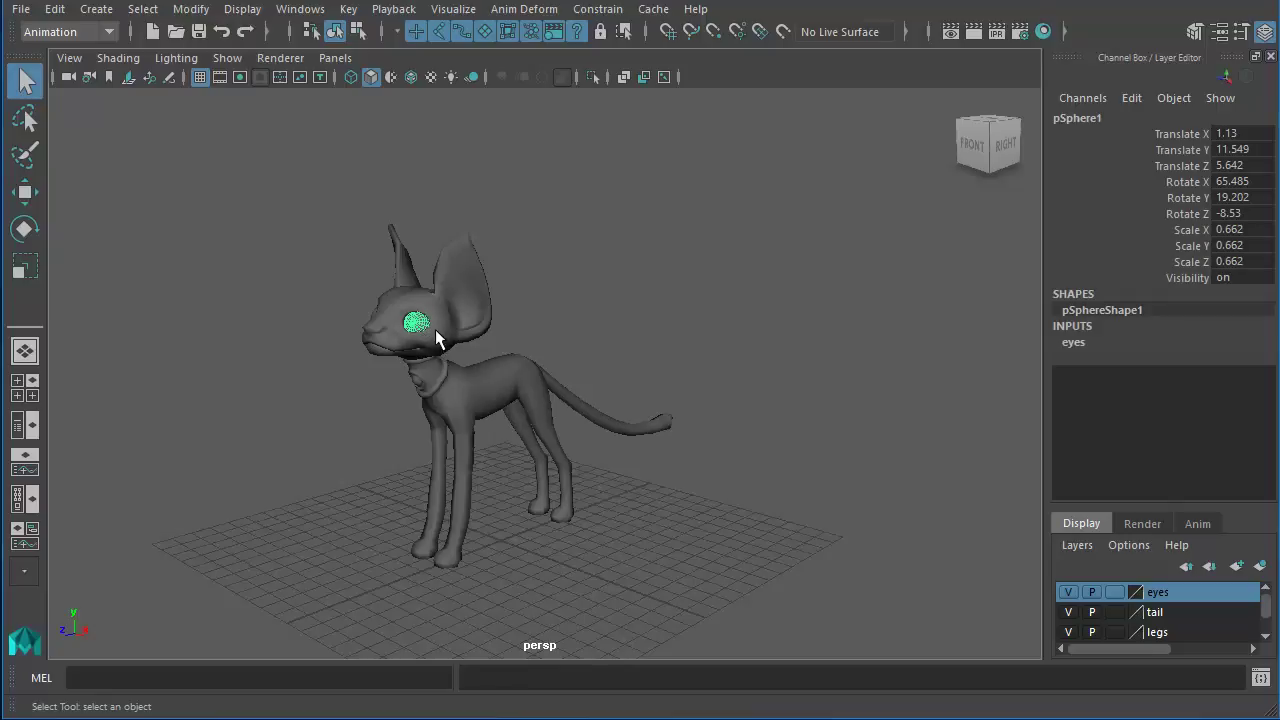
key("f")
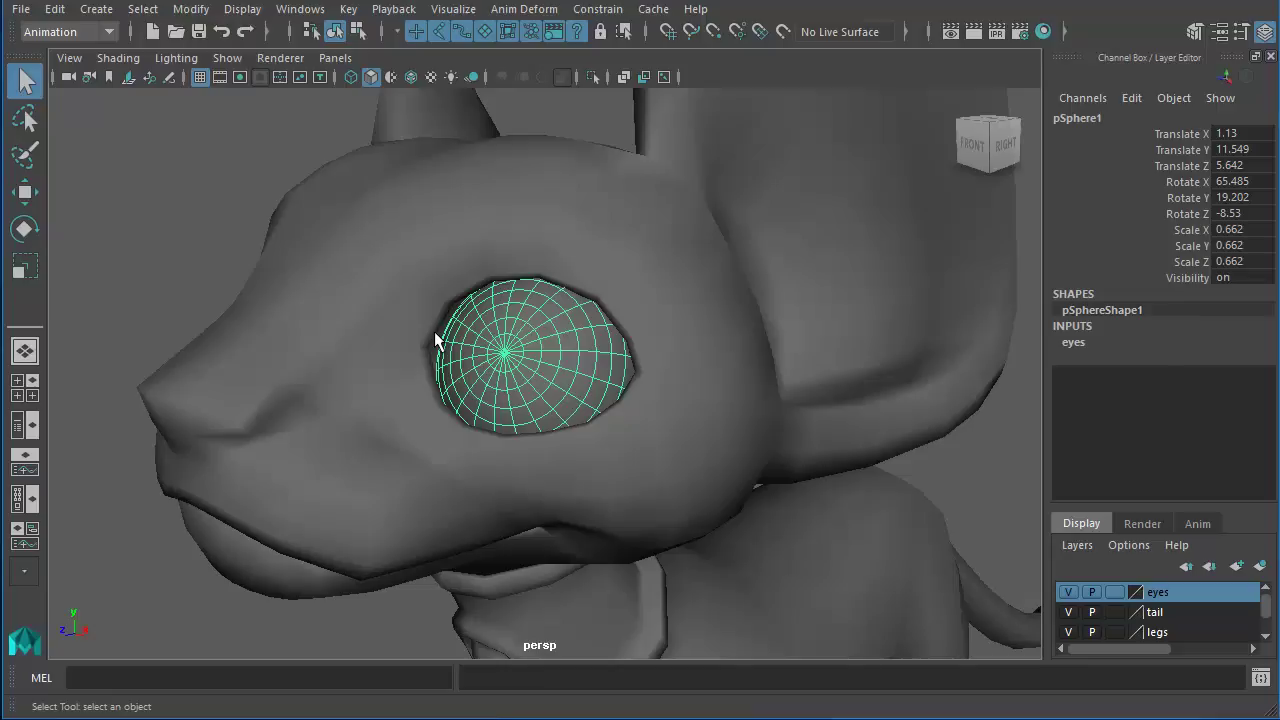
key("a")
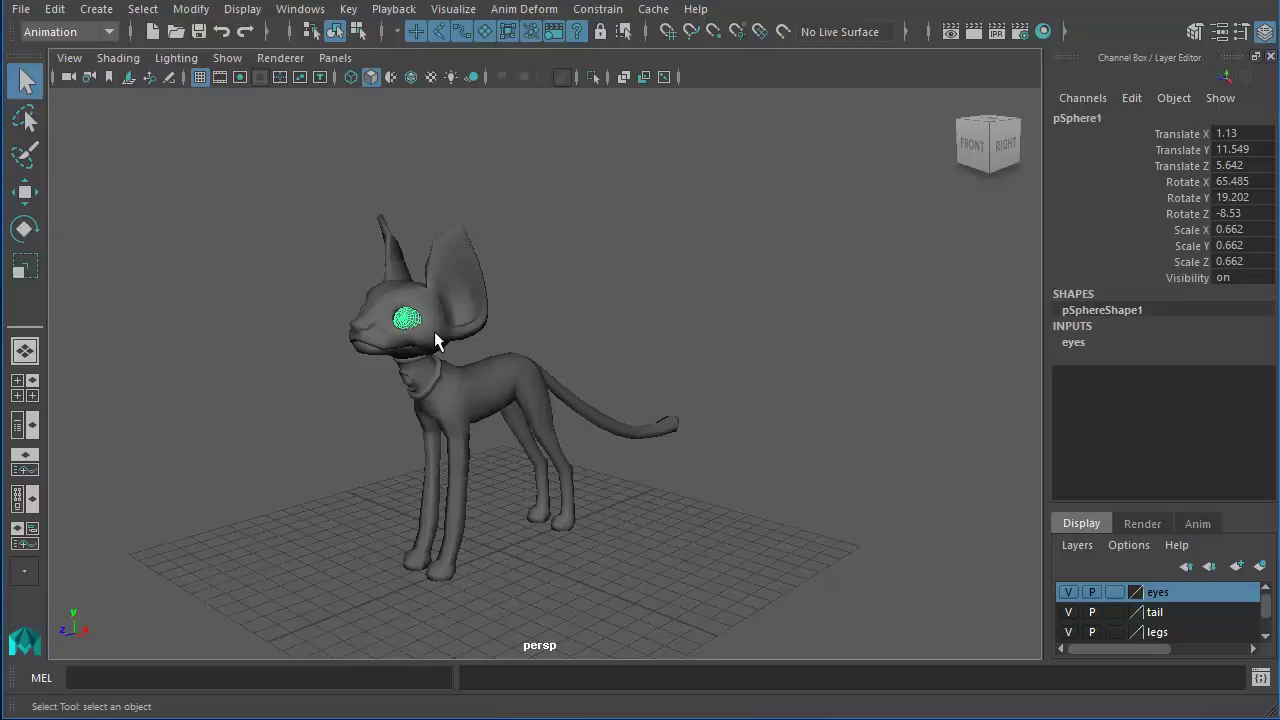
key("f")
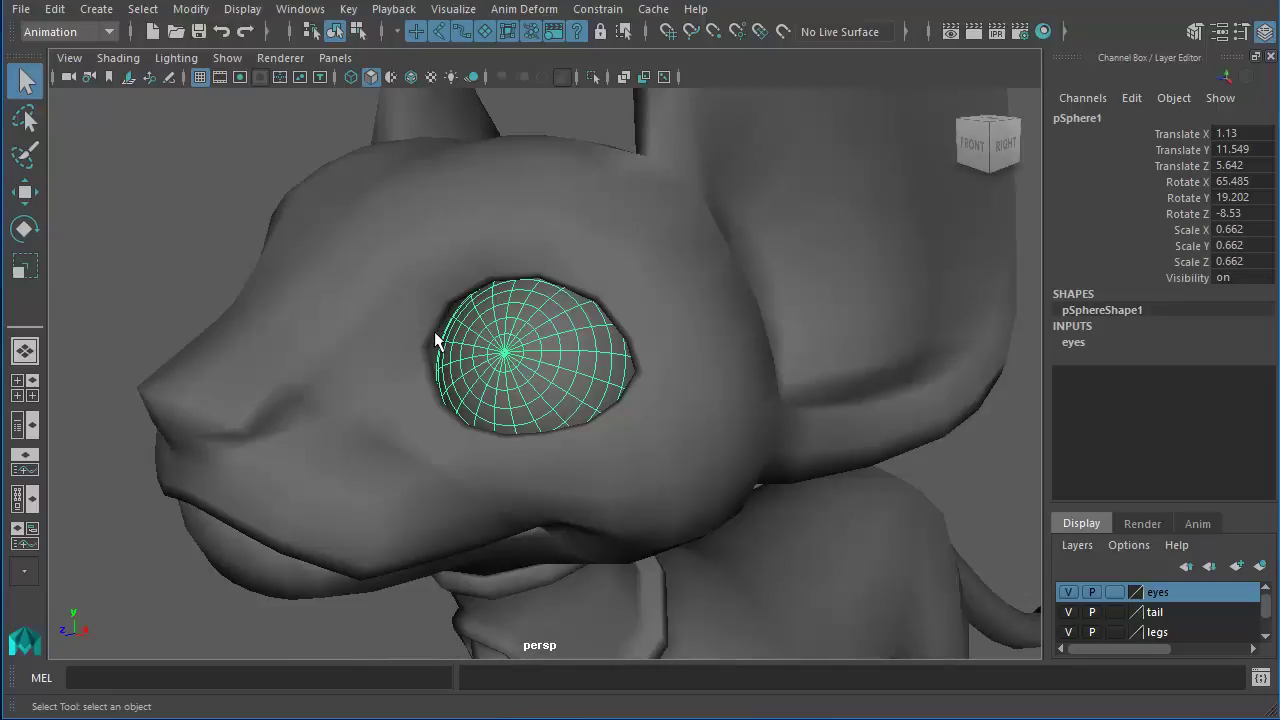
key("a")
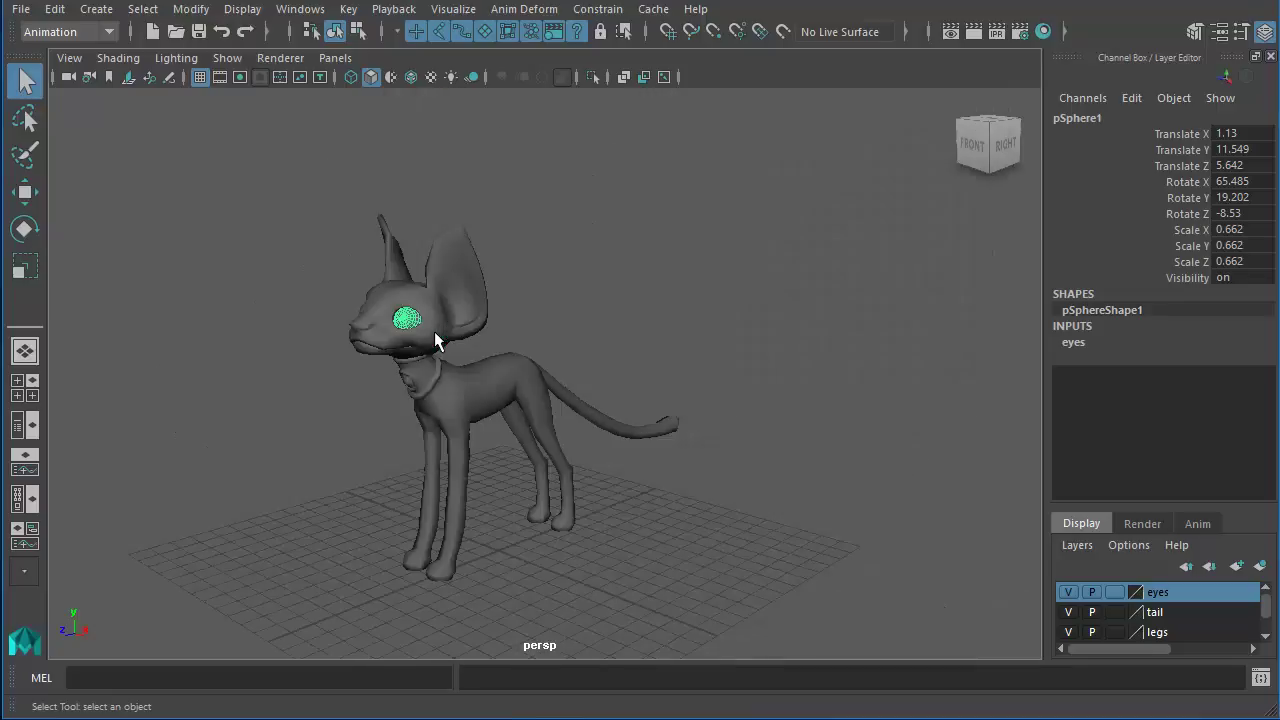
left_click(650, 320)
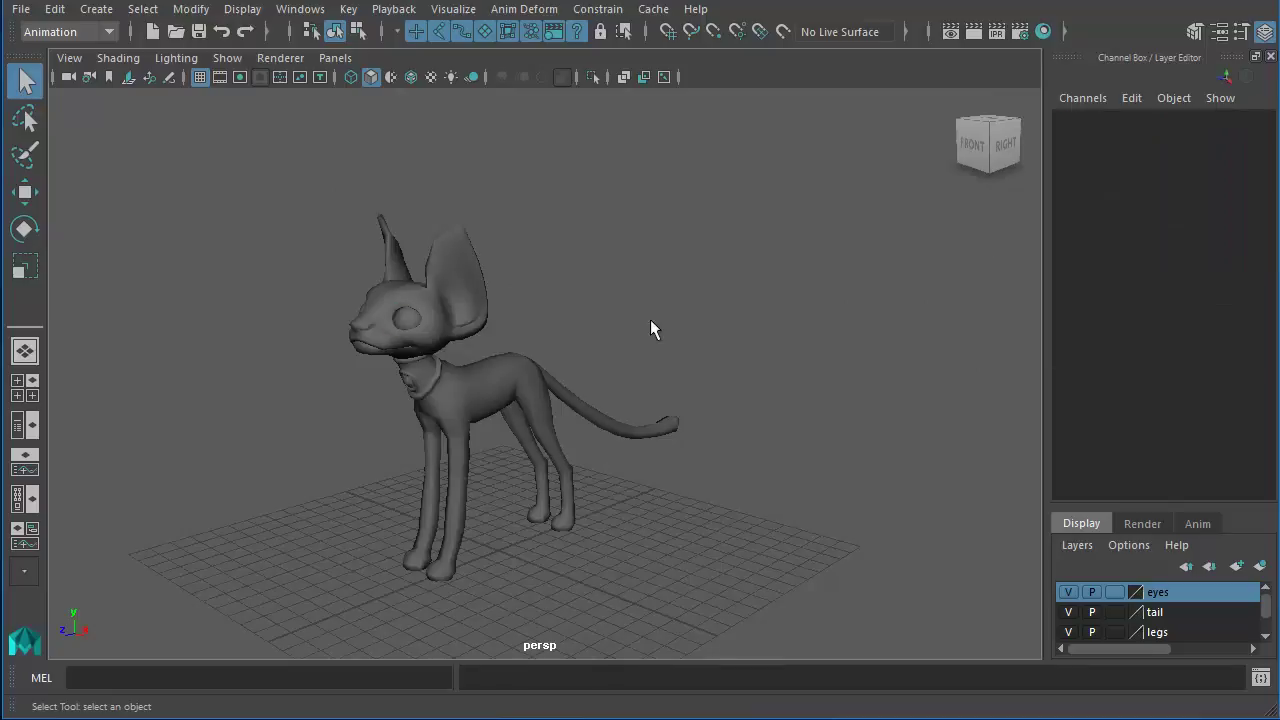
Step: Switch to the four-view layout and frame the whole cat in every view at once
key("space")
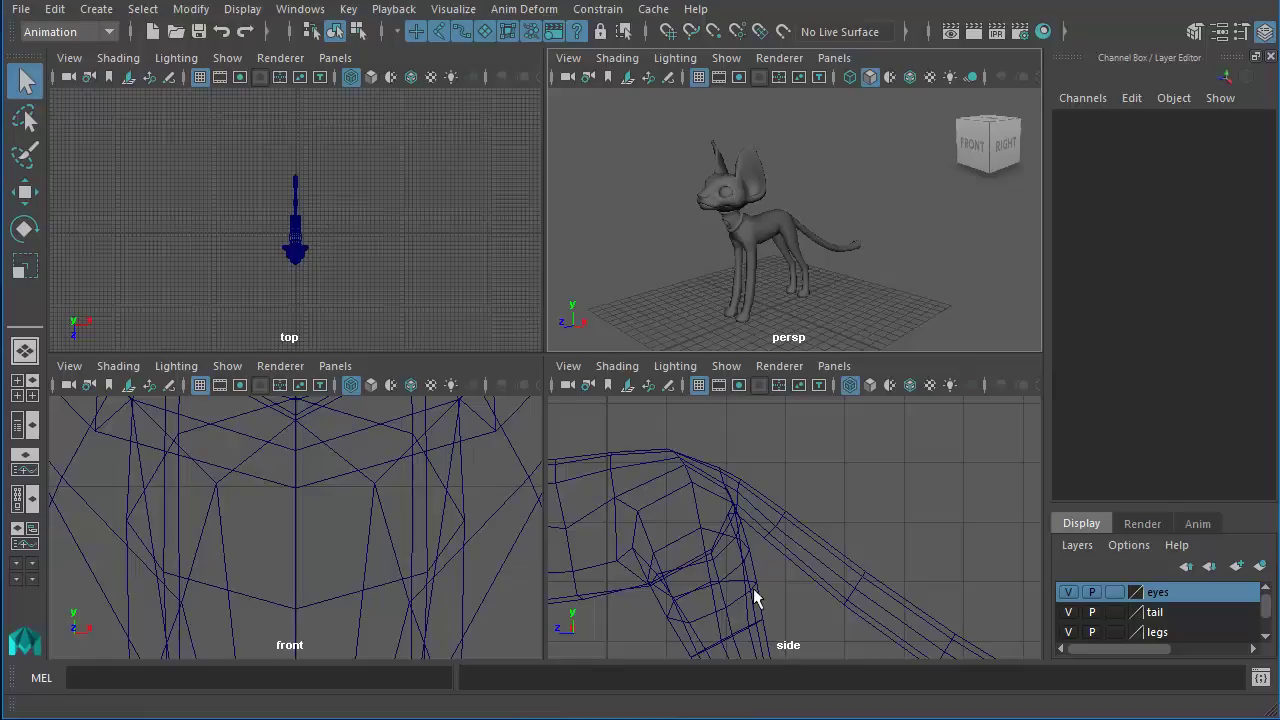
left_click(757, 446)
key("shift+a")
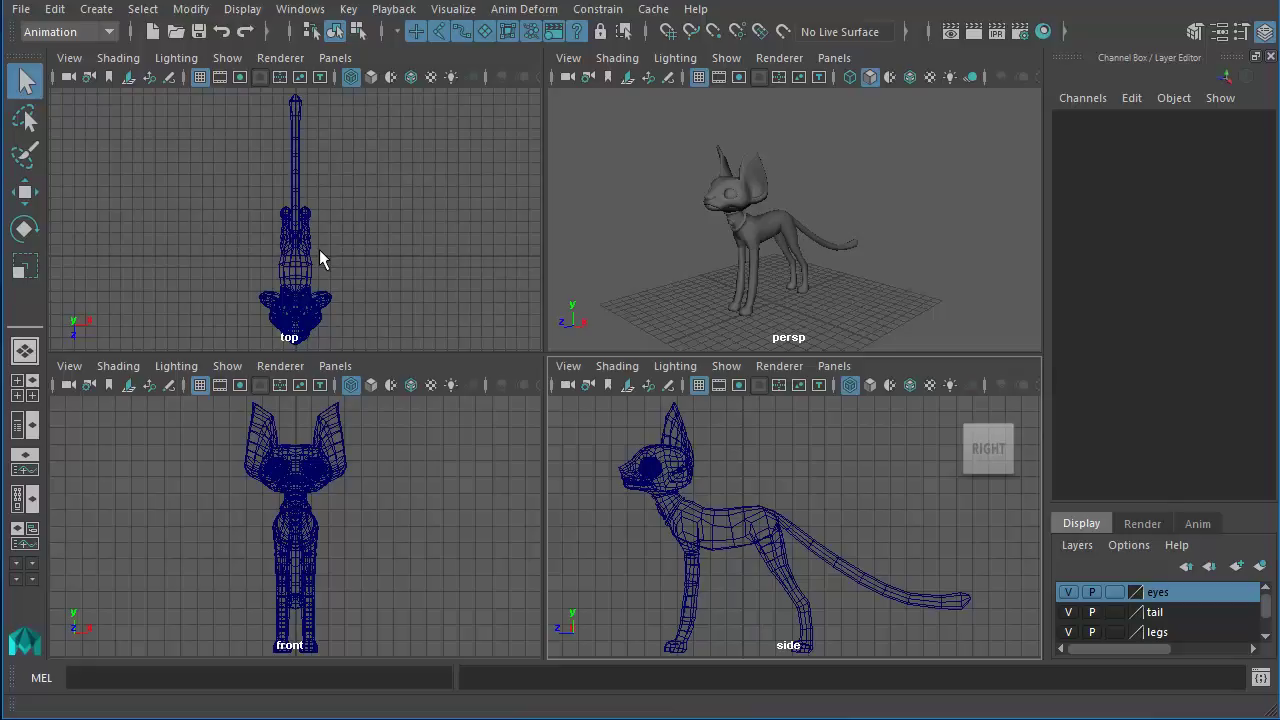
Step: Cycle the pane layout through Single Pane, Two Panes Side by Side and Three Panes Split Top
left_click(38, 567)
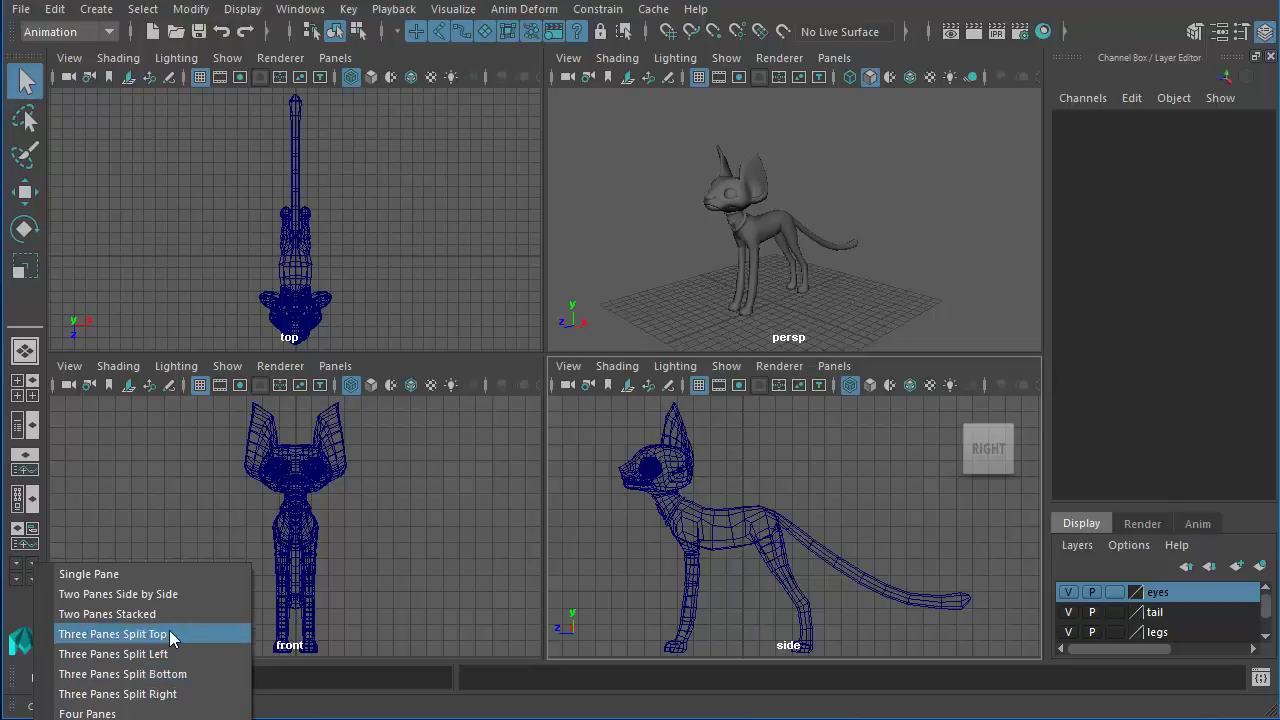
left_click(163, 575)
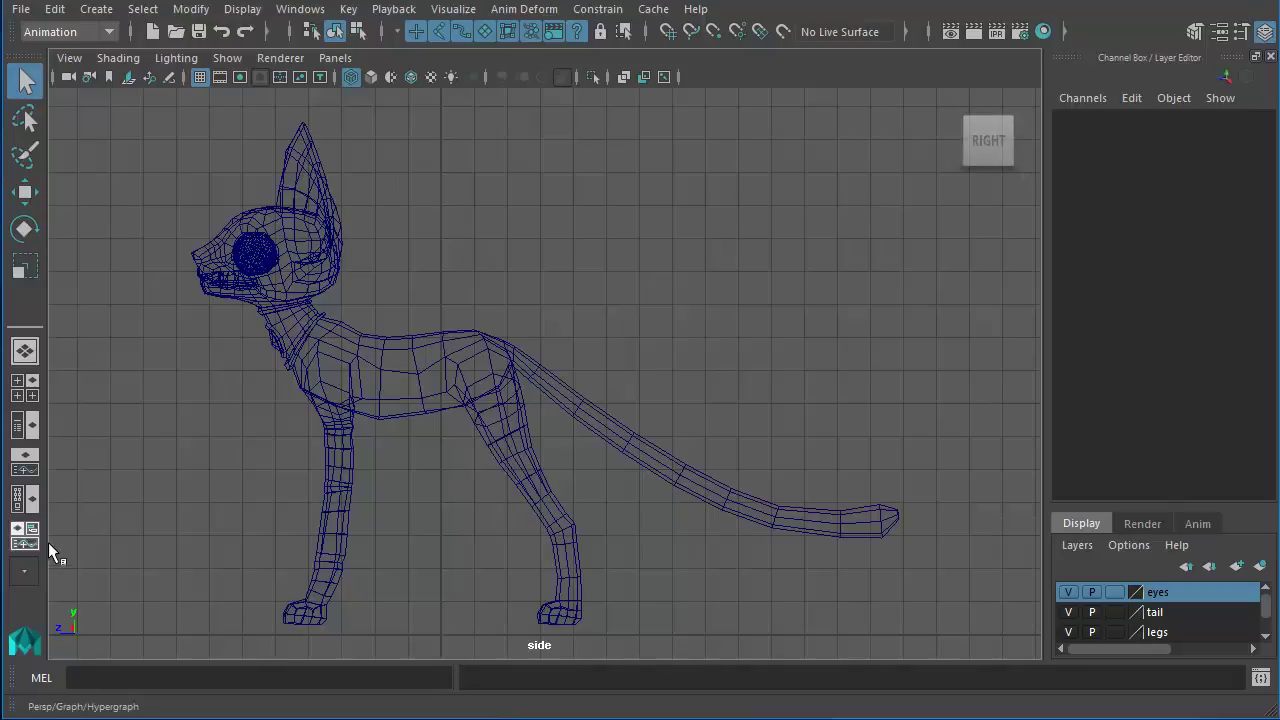
left_click(36, 566)
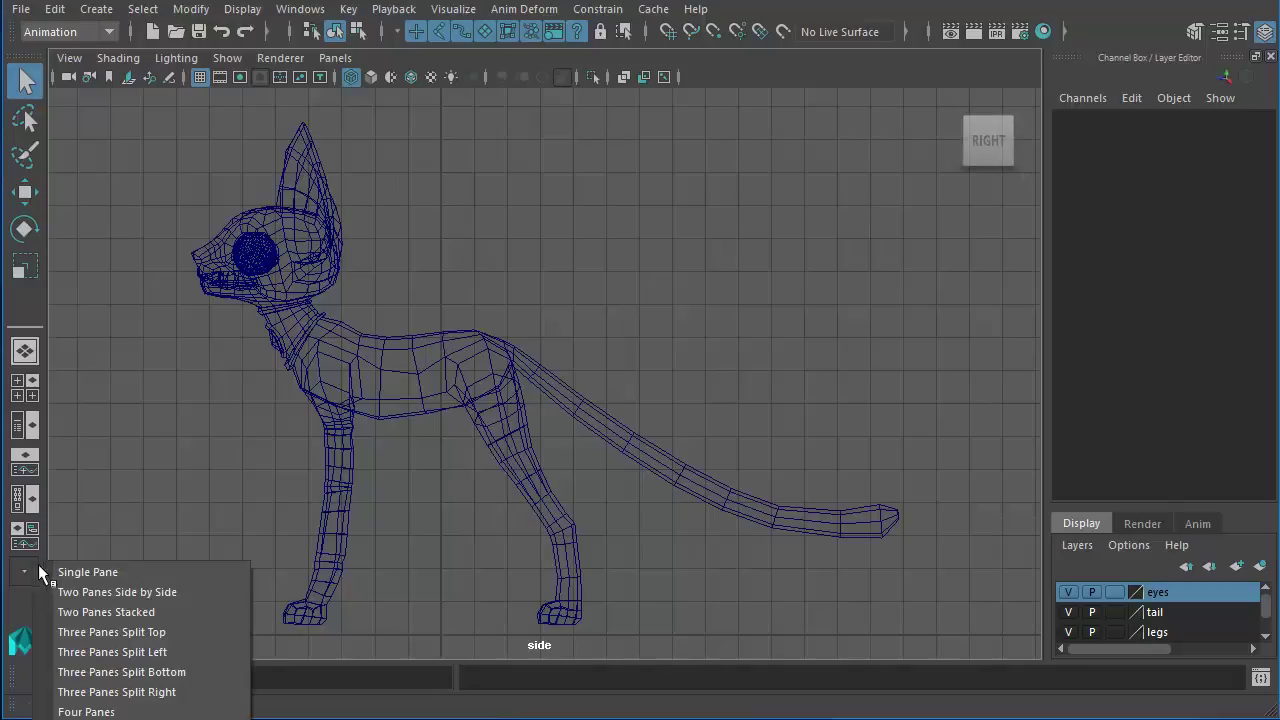
left_click(190, 592)
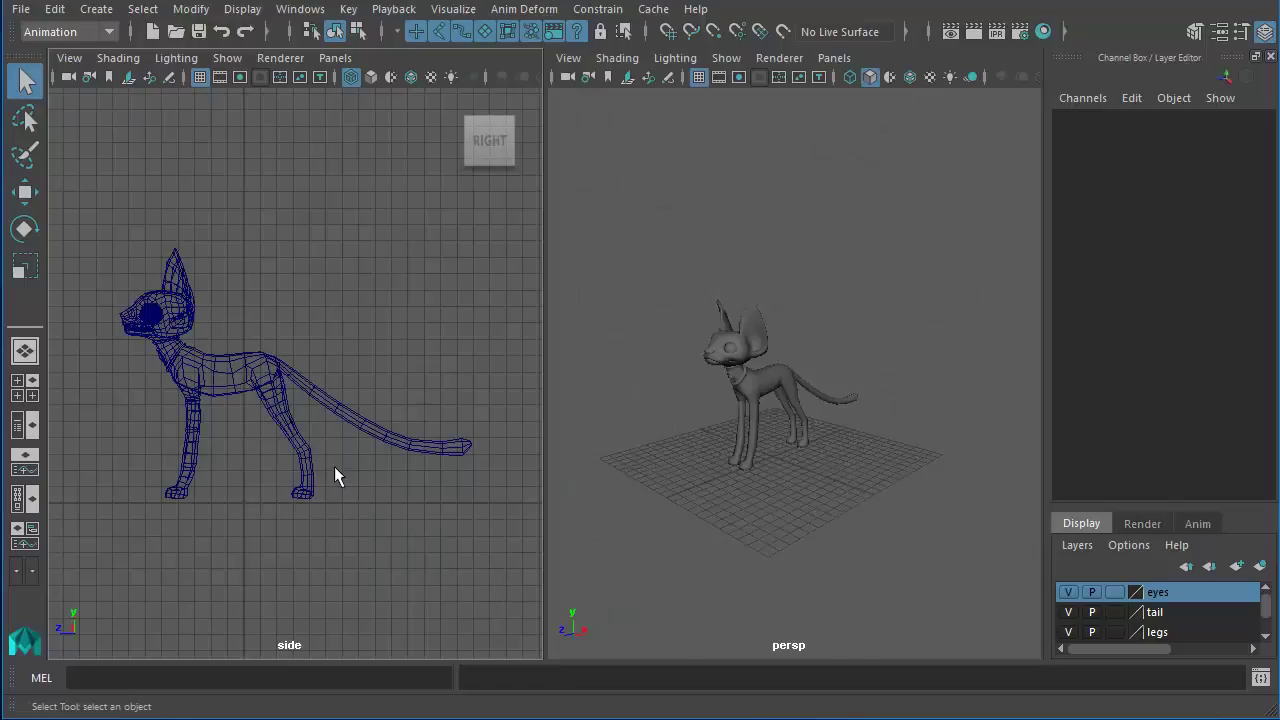
left_click(33, 577)
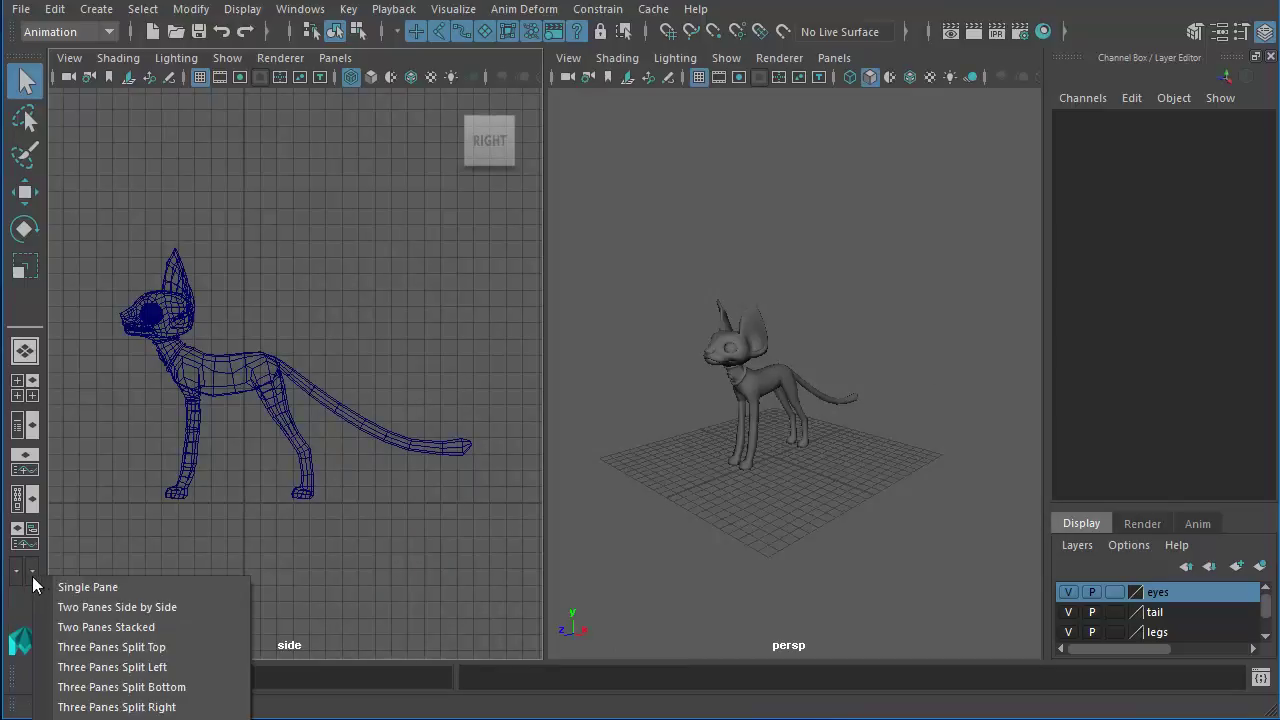
left_click(175, 647)
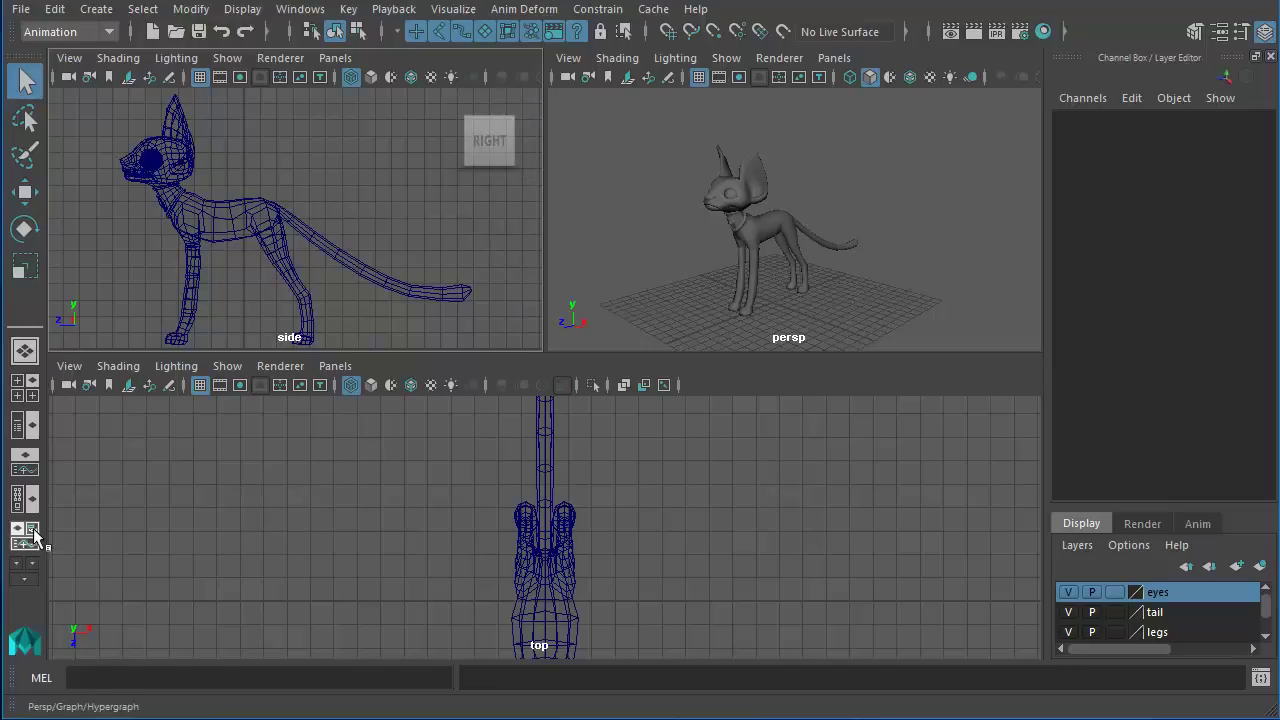
Step: Apply the perspective and Outliner layout and replace its Outliner pane with the Hypershade
left_click(36, 428)
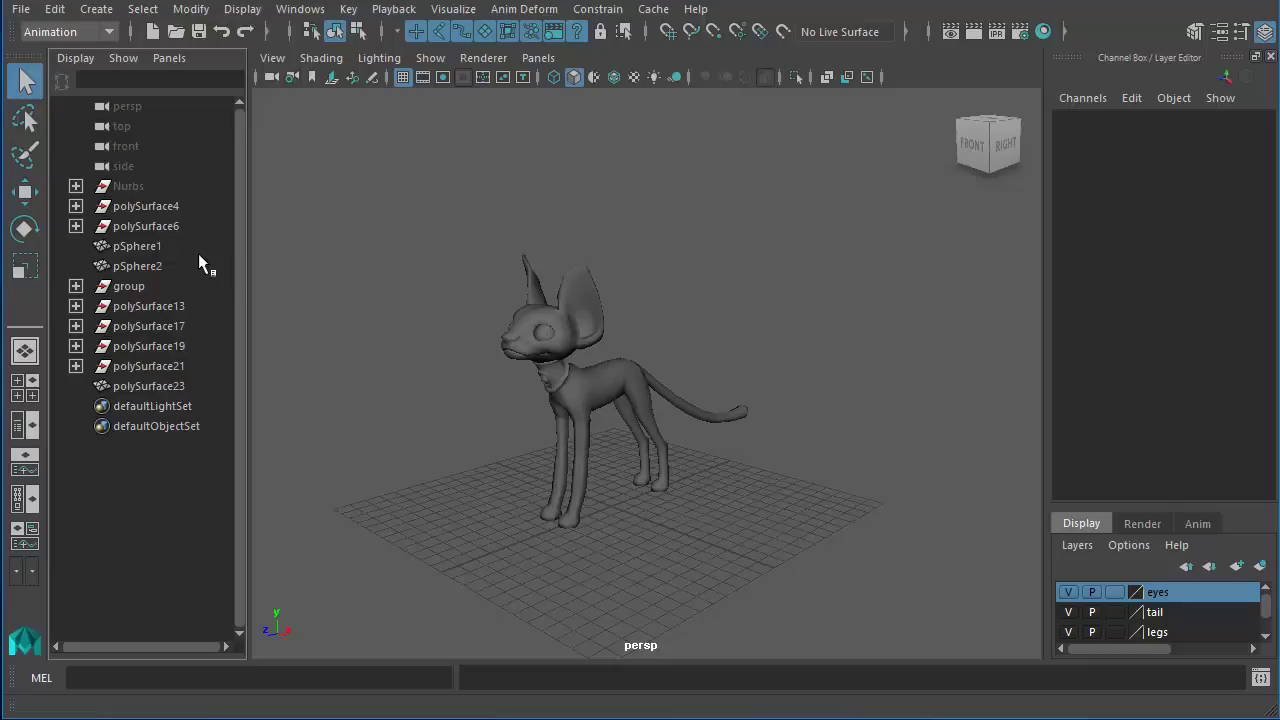
left_click(177, 62)
mouse_move(180, 163)
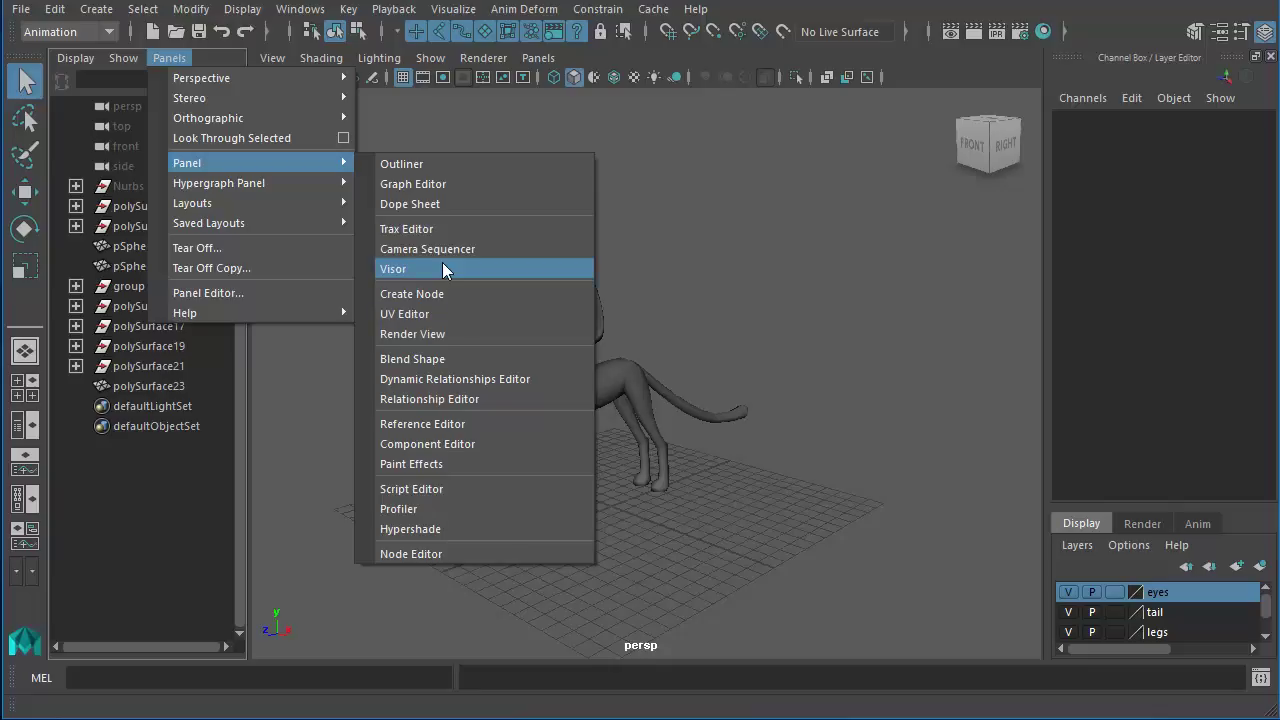
left_click(457, 530)
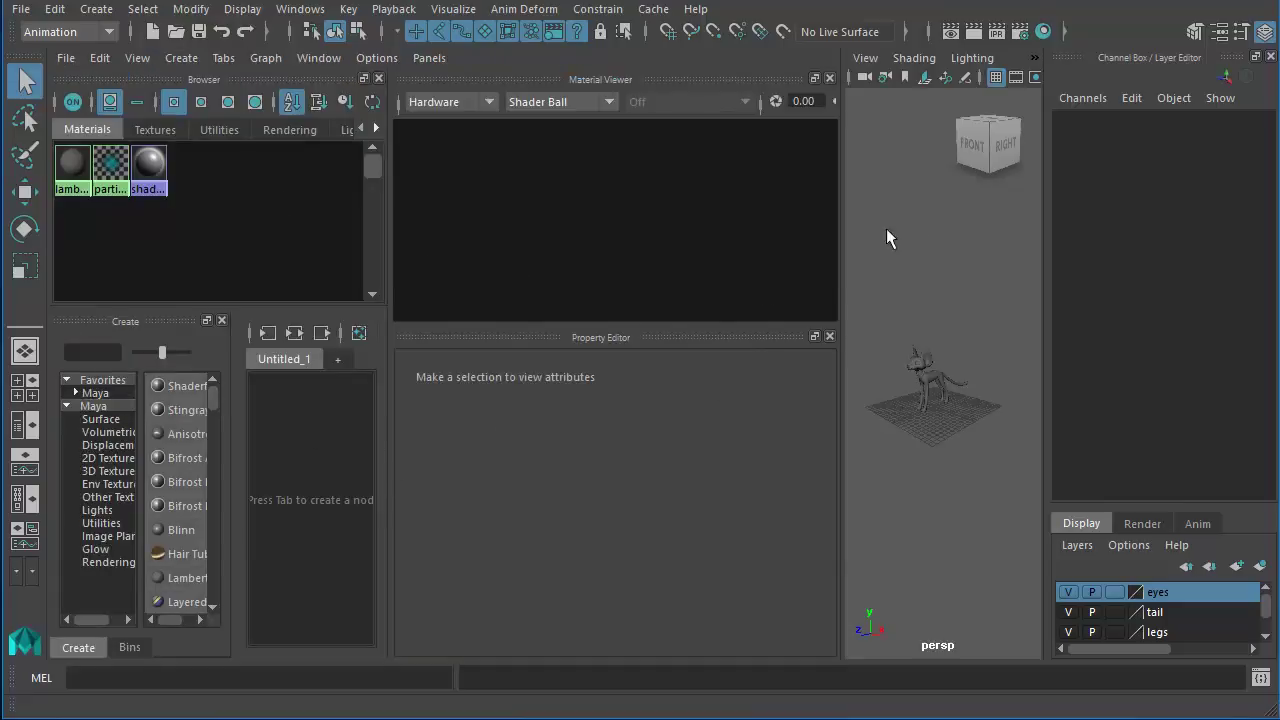
Step: Change the layout to Persp/Graph, with the perspective view above the Graph Editor
left_click(27, 462)
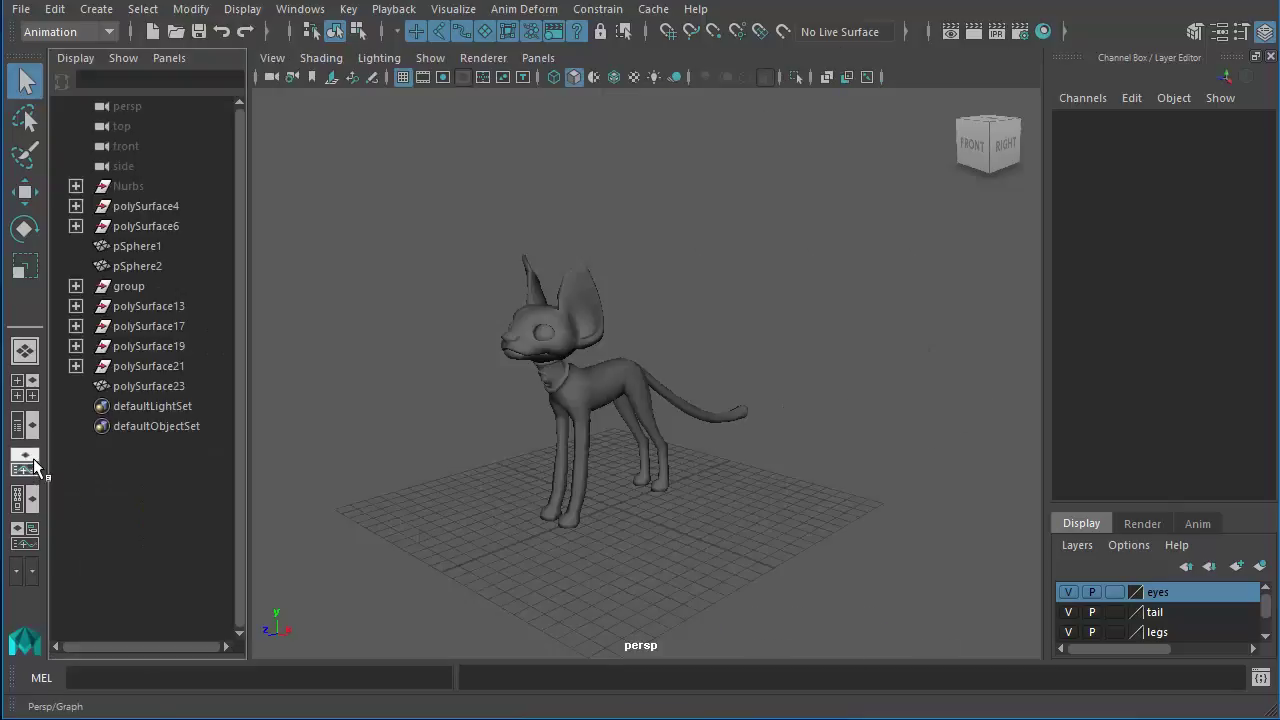
left_click(28, 466)
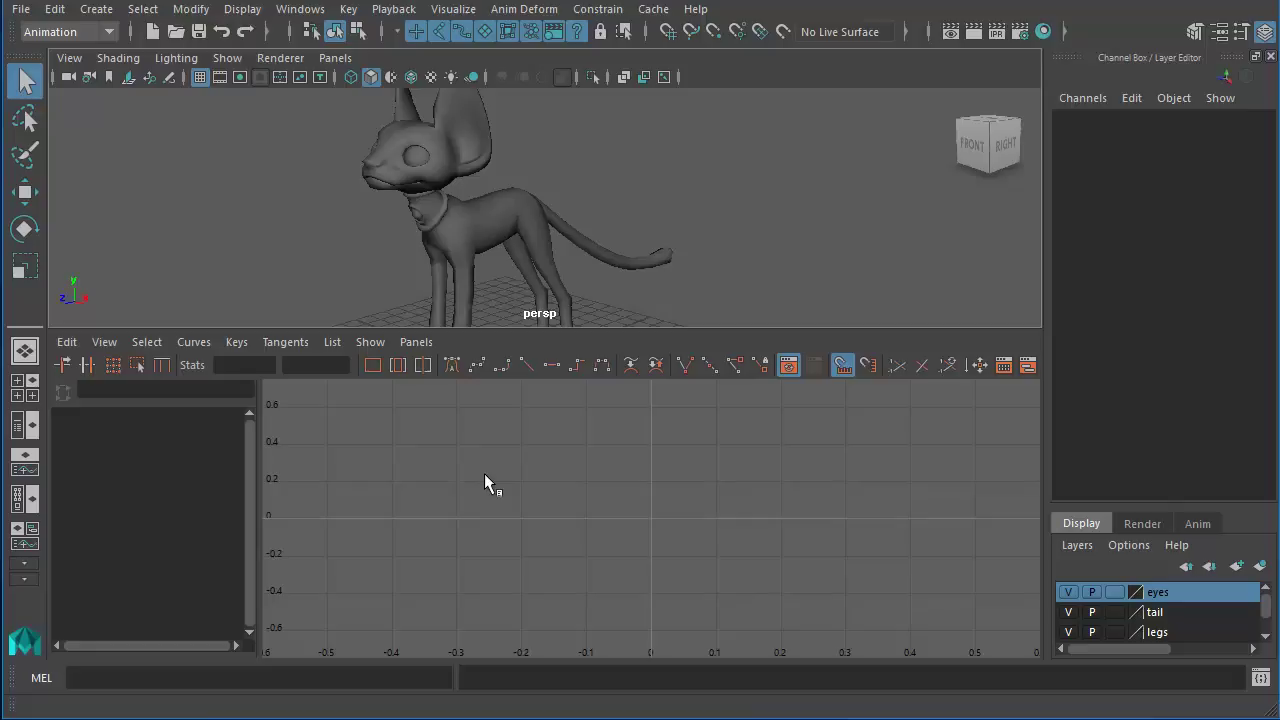